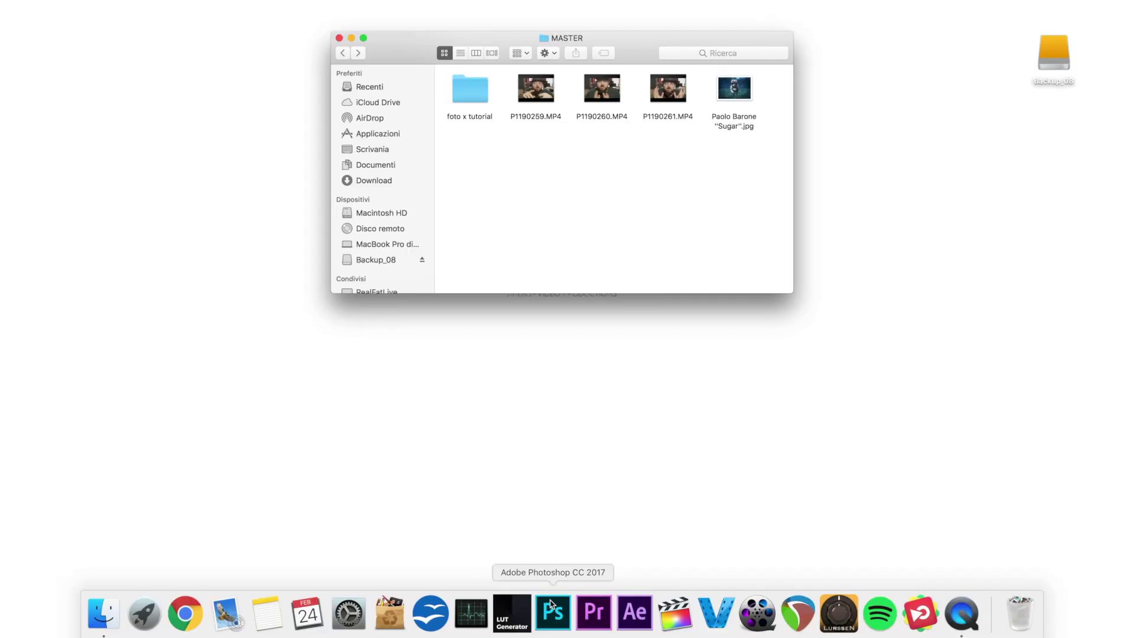
Open the Sugar dog JPG with its embedded Adobe RGB profile and drag off its vertical guide.
{"action": "left_click", "coordinate": [550, 604]}
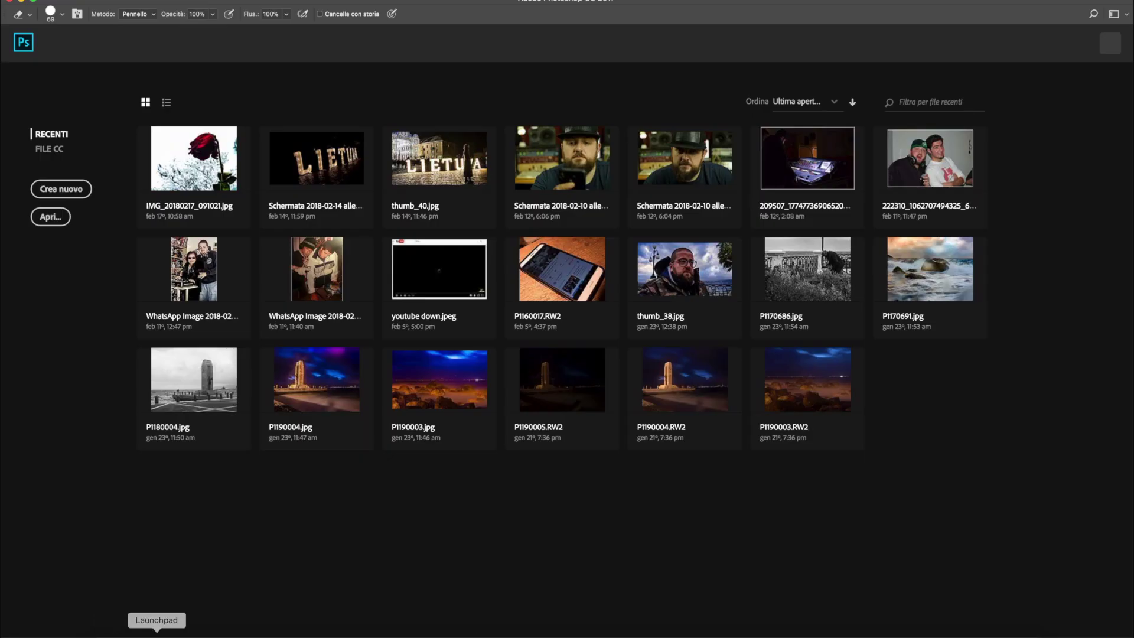
{"action": "left_click", "coordinate": [116, 631]}
{"action": "left_click_drag", "start_coordinate": [720, 139], "coordinate": [630, 36]}
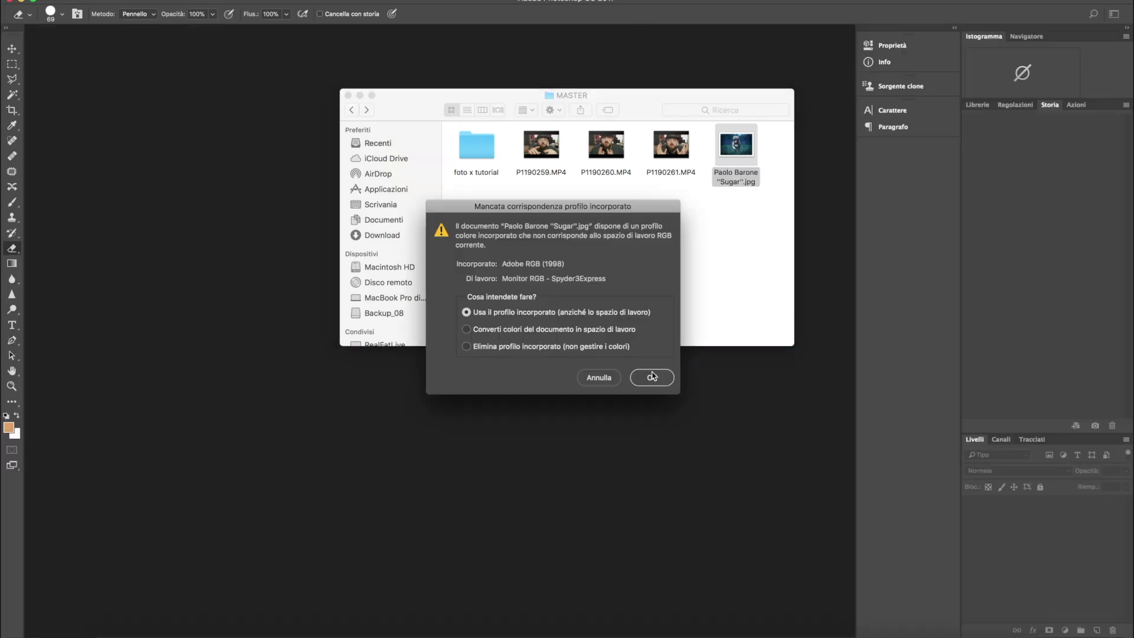
{"action": "left_click", "coordinate": [652, 378]}
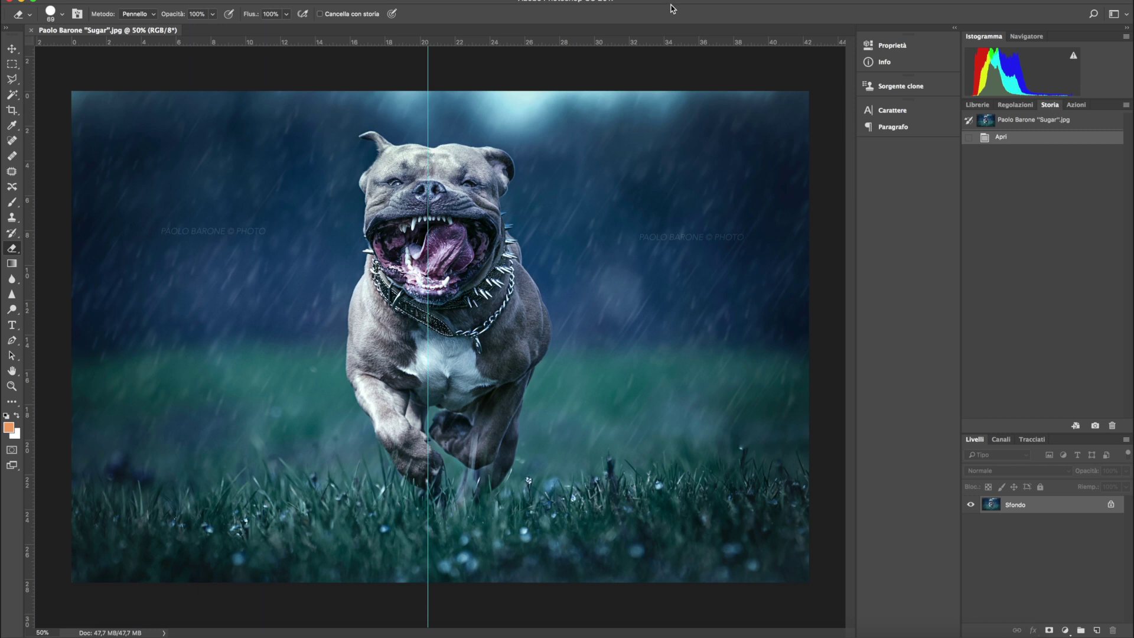
{"action": "left_click", "coordinate": [13, 49]}
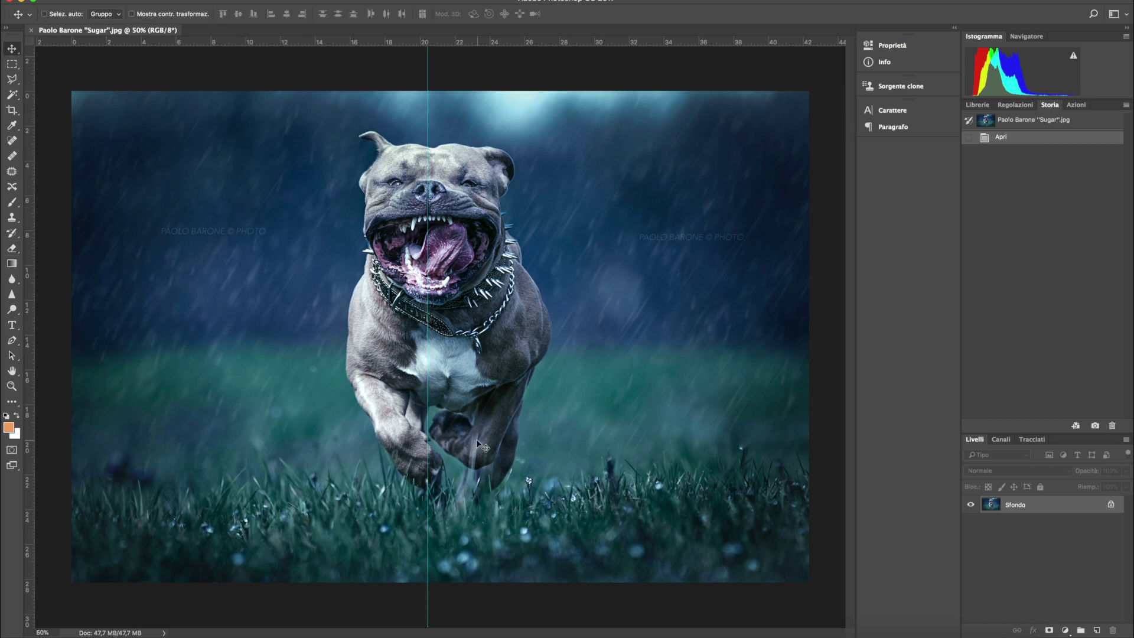
{"action": "left_click_drag", "start_coordinate": [17, 438], "coordinate": [10, 438]}
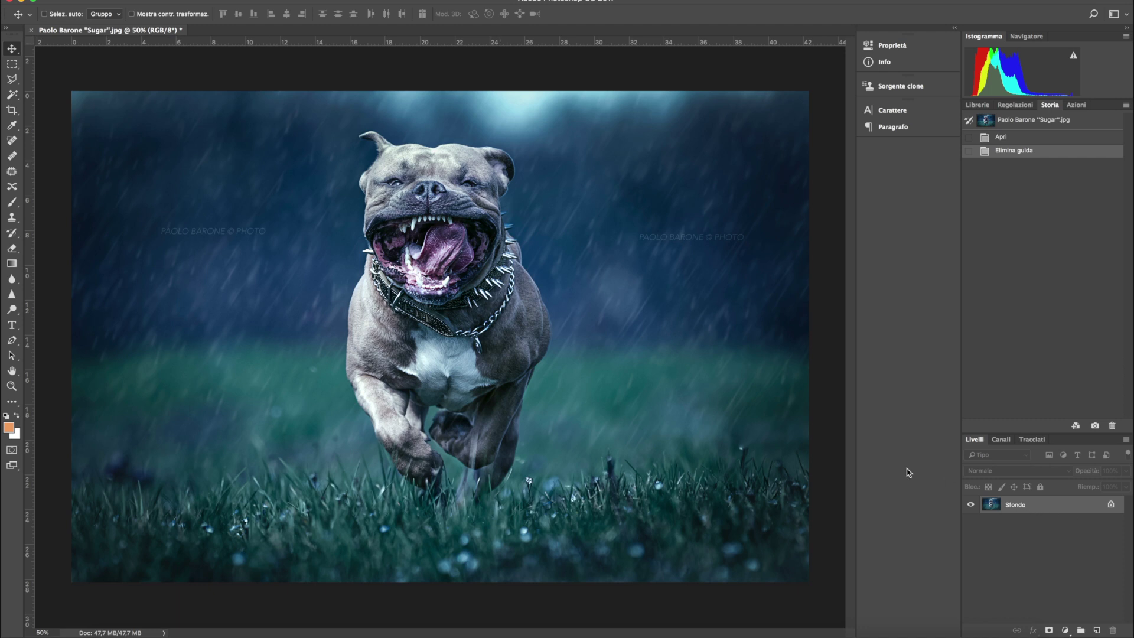
Duplicate the photo to a new layer, hide Sfondo, and draw a polygonal outline around the dog.
{"action": "key", "text": "ctrl+j"}
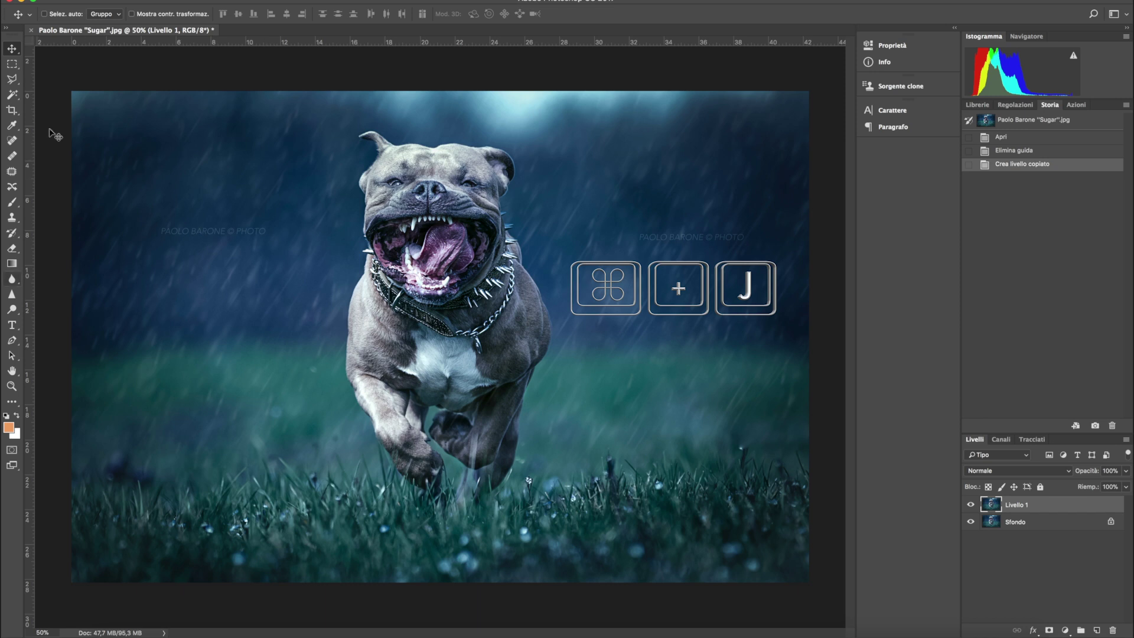
{"action": "left_click", "coordinate": [972, 522]}
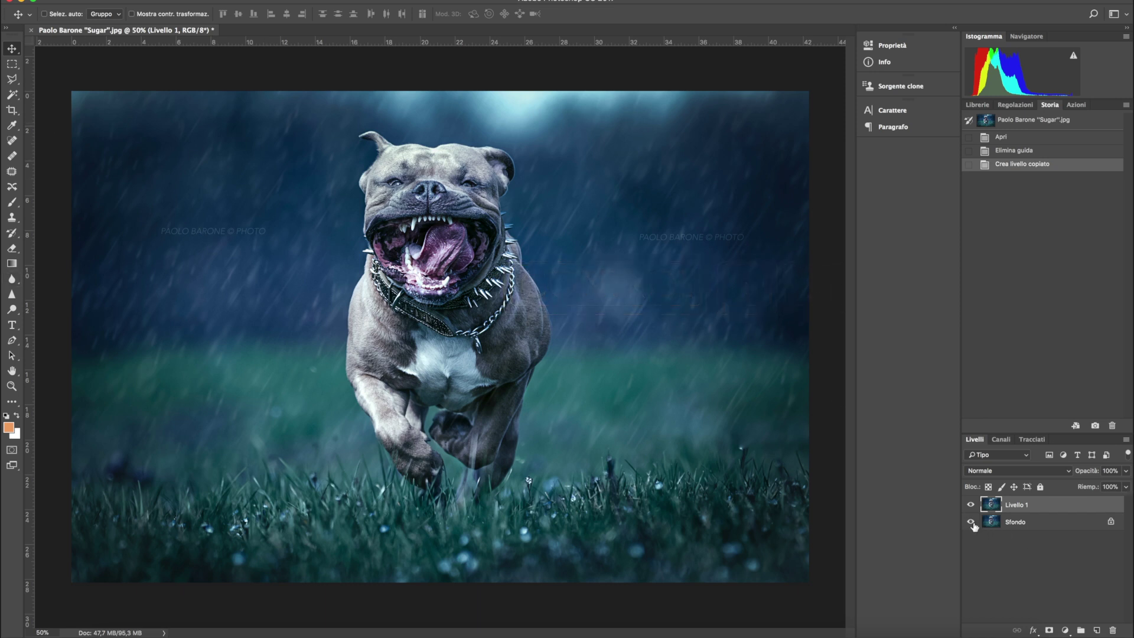
{"action": "left_click", "coordinate": [11, 81]}
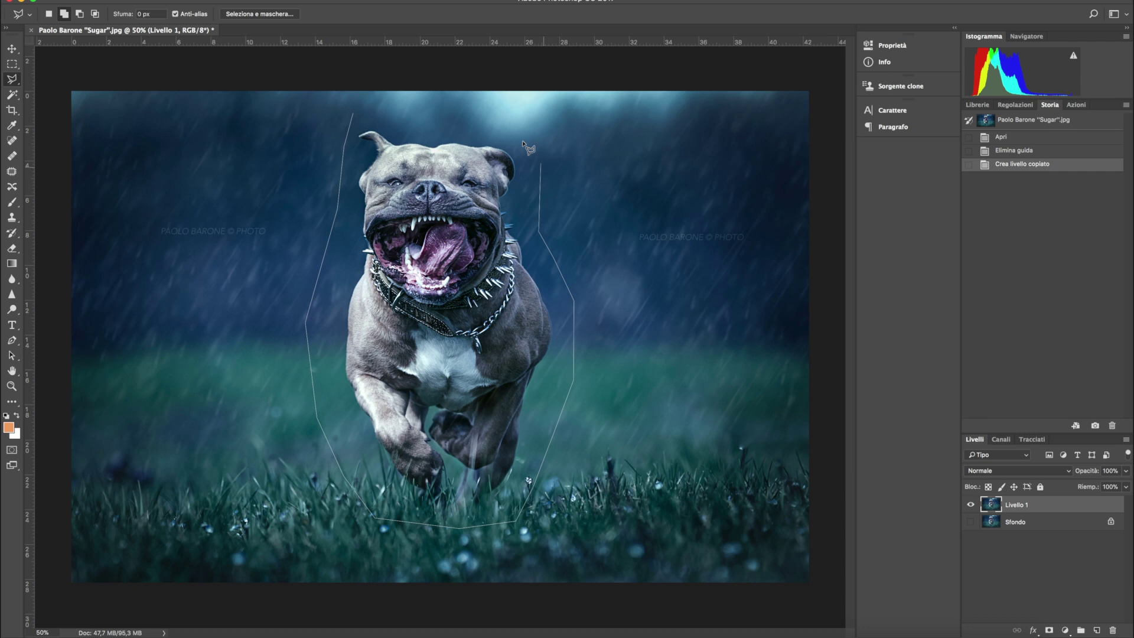
{"action": "left_click", "coordinate": [402, 118]}
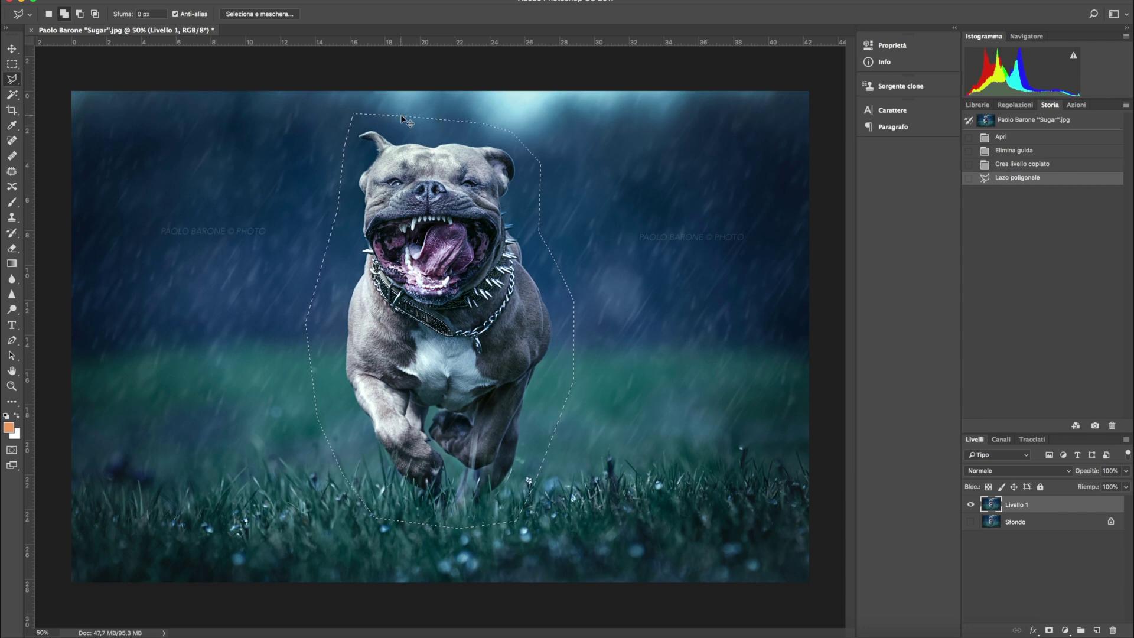
Invert the selection, delete the surroundings, deselect, and zoom to 200%.
{"action": "key", "text": "ctrl+shift+i"}
{"action": "key", "text": "Delete"}
{"action": "key", "text": "ctrl+d"}
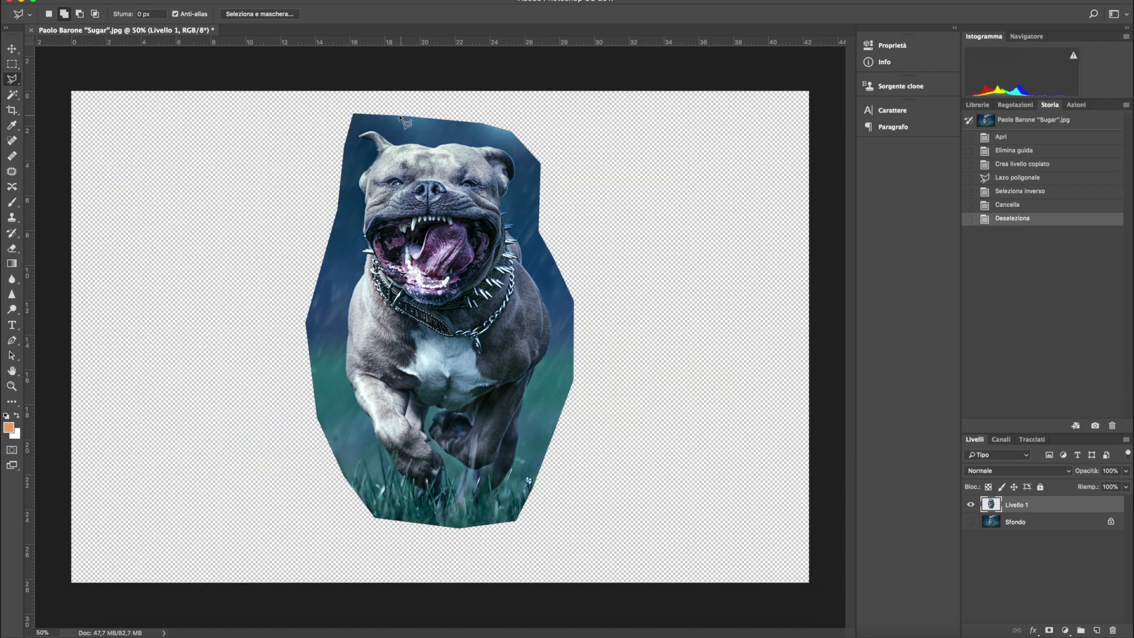
{"action": "key", "text": "ctrl+plus"}
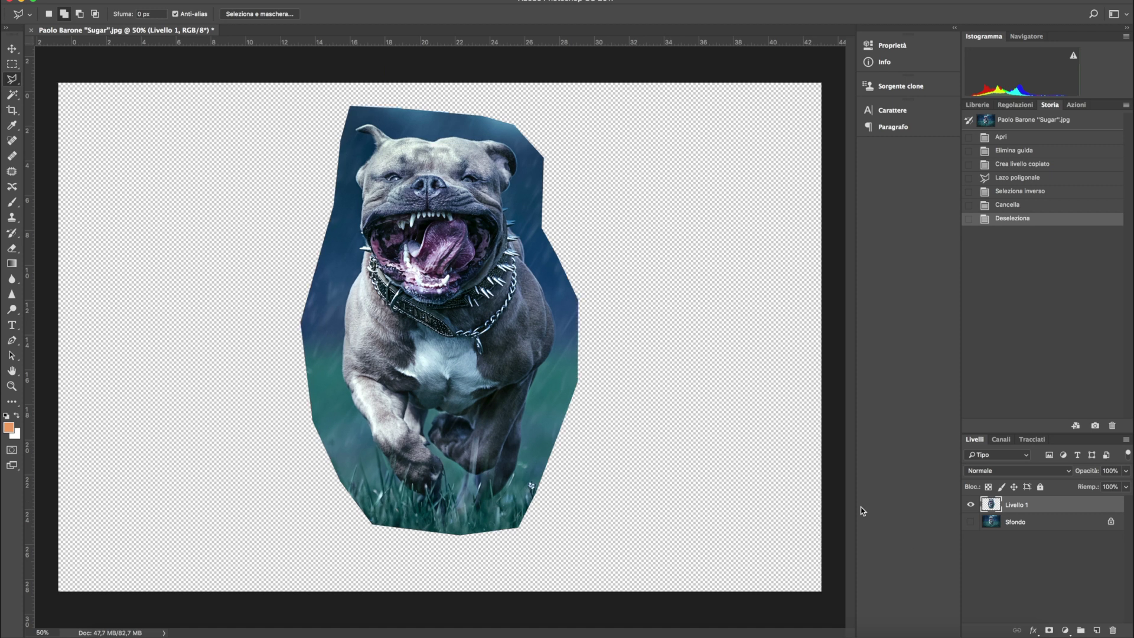
{"action": "key", "text": "ctrl+plus"}
Trace a close Polygonal Lasso outline along the dog's shoulder and ear.
{"action": "left_click_drag", "start_coordinate": [484, 361], "coordinate": [449, 309]}
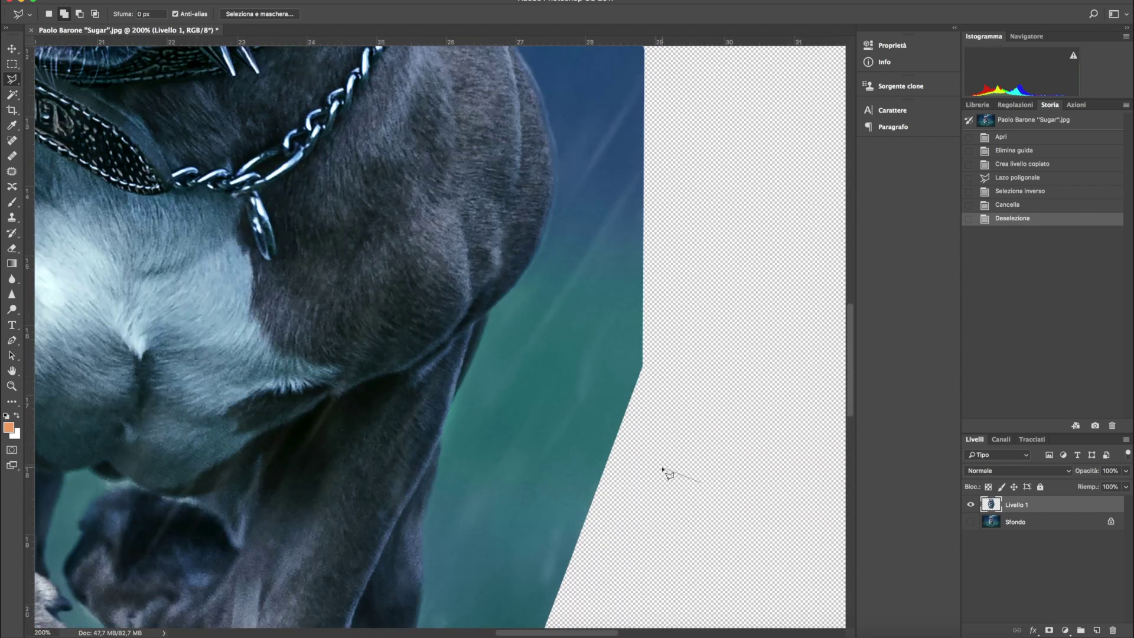
{"action": "left_click", "coordinate": [525, 272]}
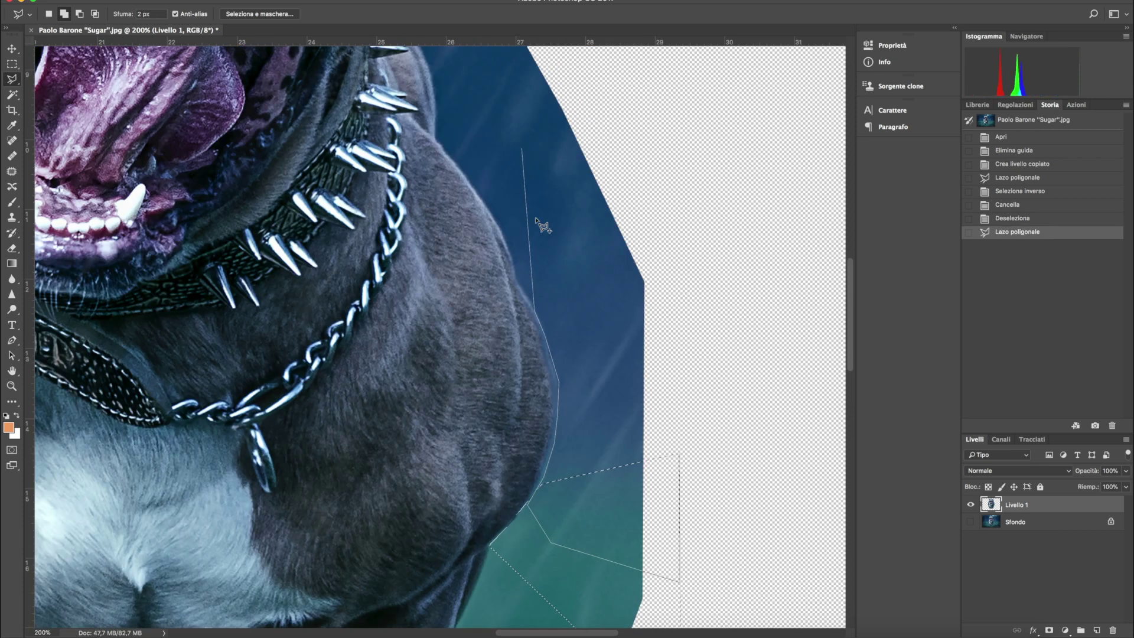
{"action": "scroll", "coordinate": [539, 223], "scroll_direction": "up", "scroll_amount": 15}
{"action": "scroll", "coordinate": [349, 172], "scroll_direction": "up", "scroll_amount": 5}
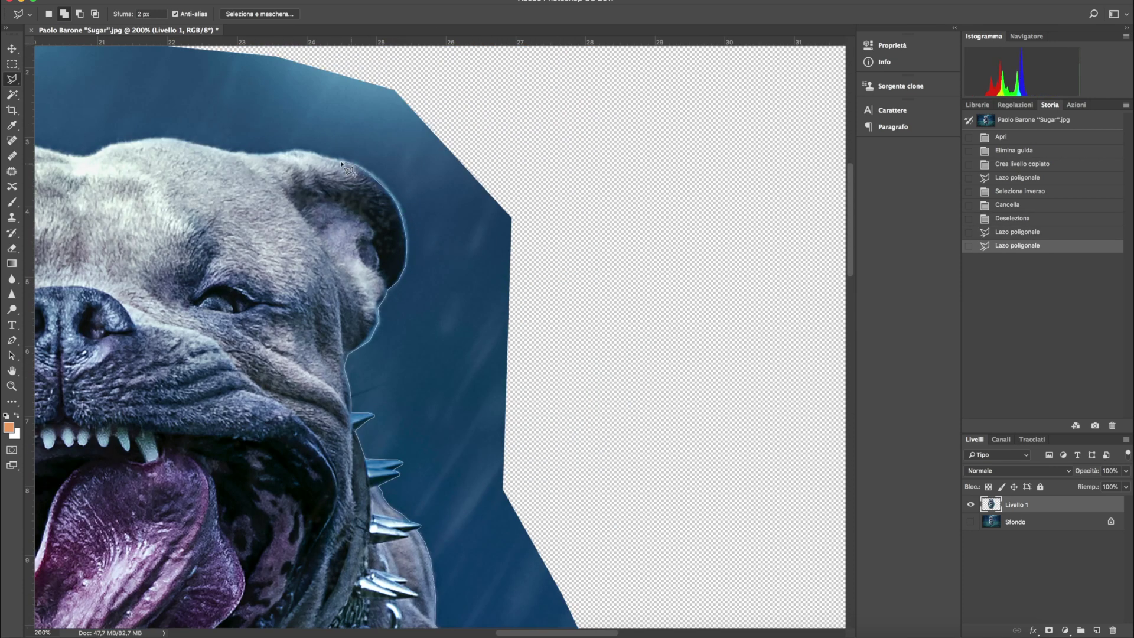
{"action": "scroll", "coordinate": [97, 155], "scroll_direction": "left", "scroll_amount": 5}
{"action": "scroll", "coordinate": [118, 194], "scroll_direction": "up", "scroll_amount": 3}
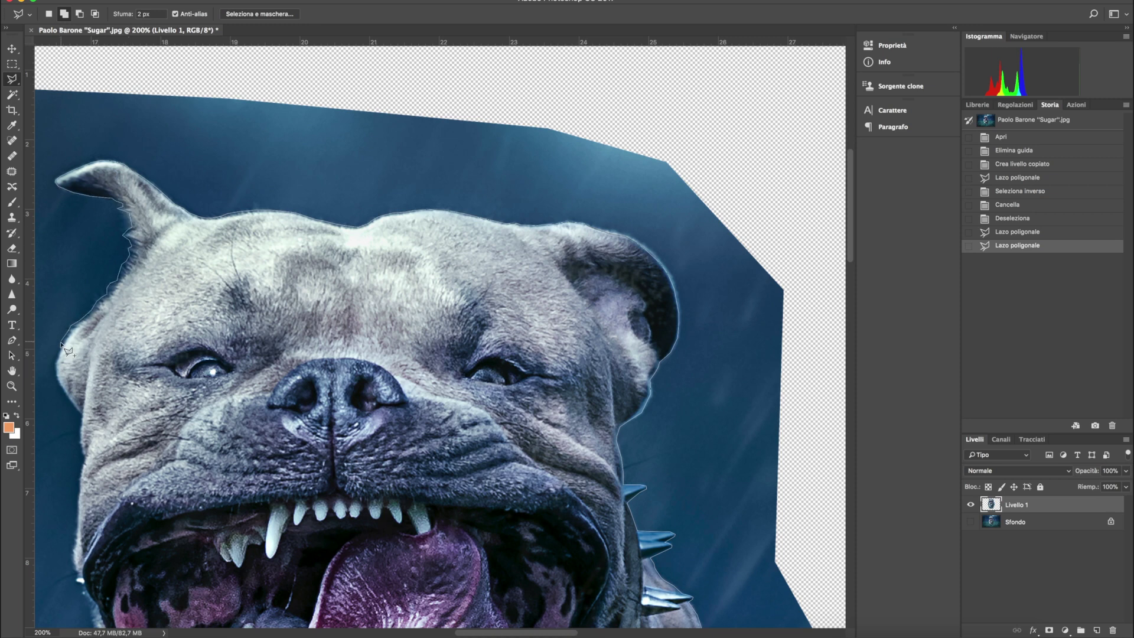
{"action": "double_click", "coordinate": [61, 342]}
Continue the outline down the leg edge at 400% zoom.
{"action": "scroll", "coordinate": [292, 264], "scroll_direction": "left", "scroll_amount": 10}
{"action": "scroll", "coordinate": [292, 264], "scroll_direction": "down", "scroll_amount": 7}
{"action": "left_click", "coordinate": [625, 389]}
{"action": "scroll", "coordinate": [625, 389], "scroll_direction": "down", "scroll_amount": 5}
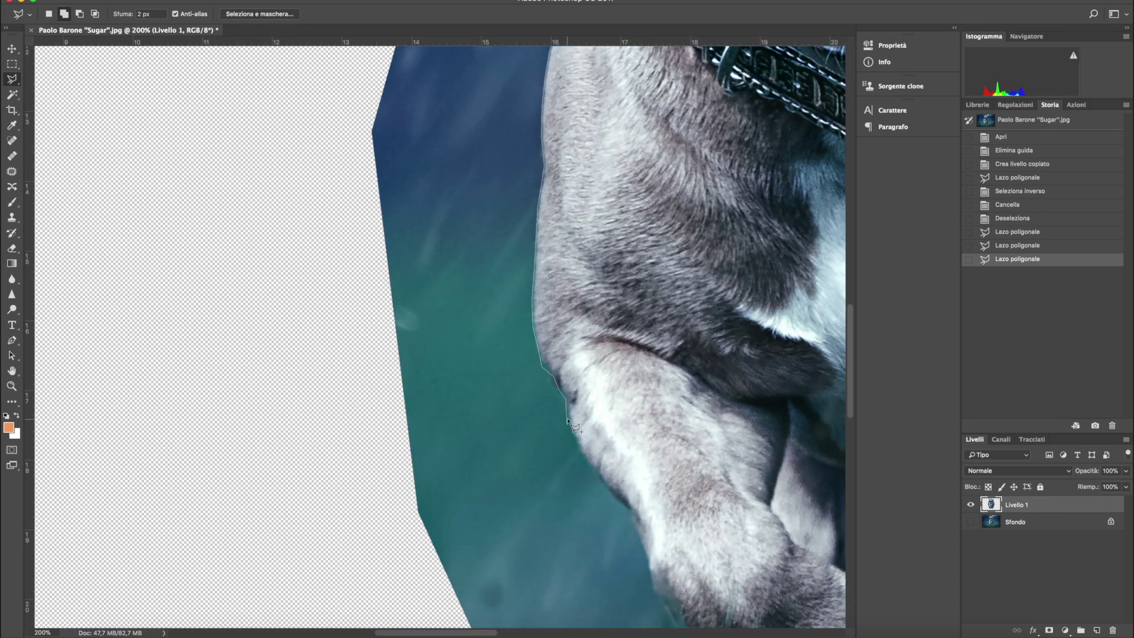
{"action": "scroll", "coordinate": [413, 295], "scroll_direction": "down", "scroll_amount": 5}
{"action": "key", "text": "ctrl+plus"}
{"action": "scroll", "coordinate": [198, 385], "scroll_direction": "down", "scroll_amount": 5}
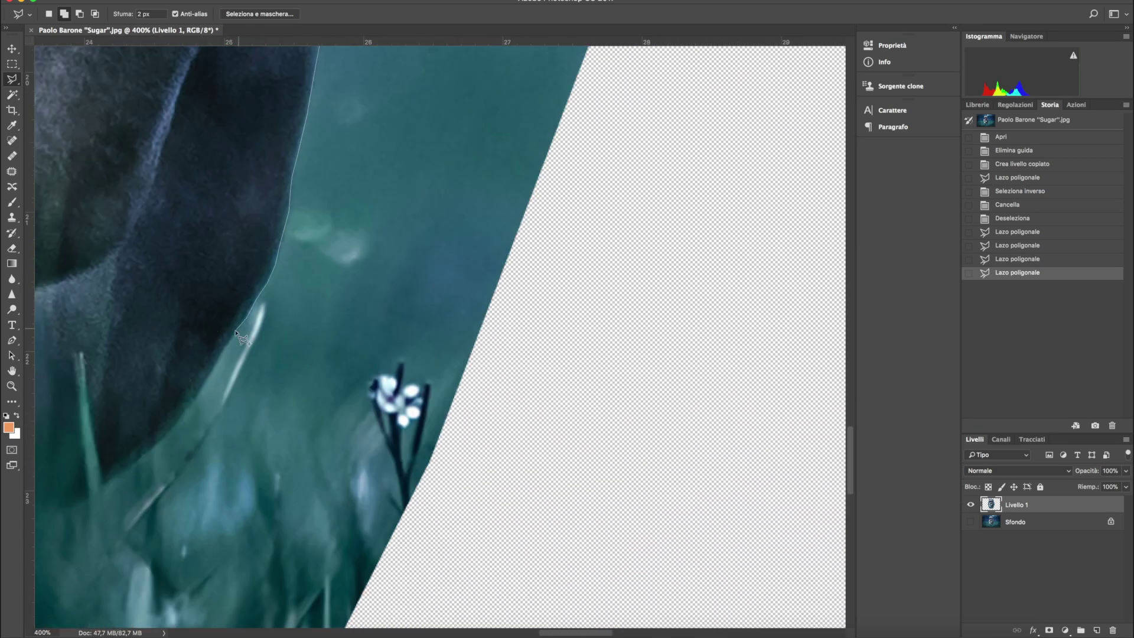
{"action": "key", "text": "ctrl+minus"}
Outline around the paw in the grass, then choose a 45 px Eraser preset.
{"action": "key", "text": "ctrl+minus"}
{"action": "scroll", "coordinate": [286, 602], "scroll_direction": "left", "scroll_amount": 5}
{"action": "left_click", "coordinate": [285, 602]}
{"action": "key", "text": "ctrl+plus"}
{"action": "key", "text": "ctrl+plus"}
{"action": "left_click", "coordinate": [421, 406]}
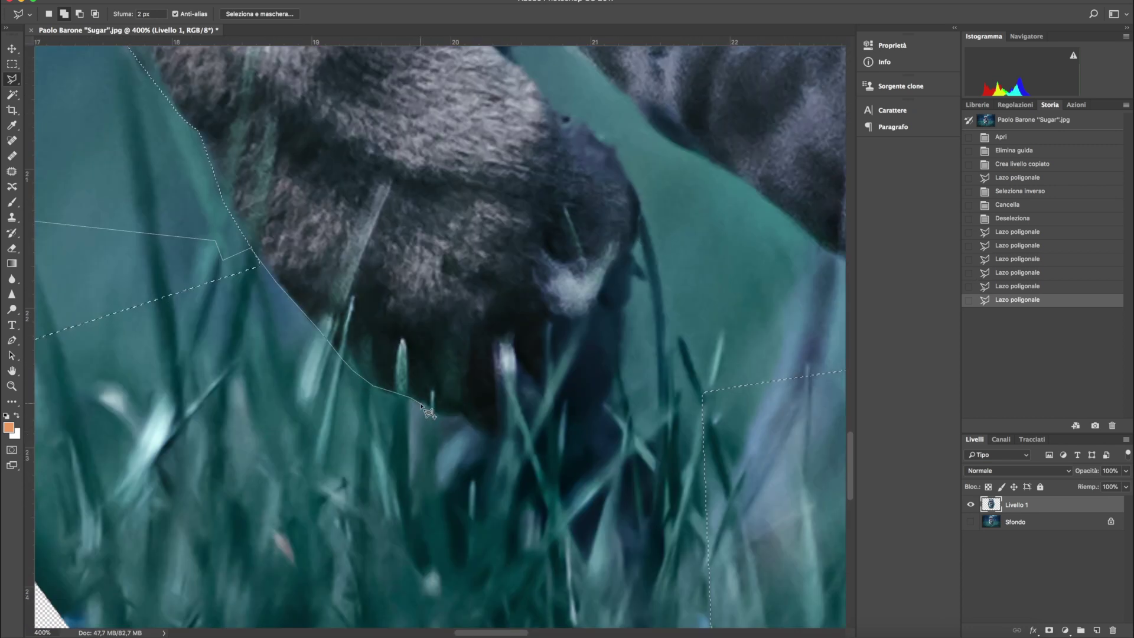
{"action": "scroll", "coordinate": [646, 236], "scroll_direction": "up", "scroll_amount": 5}
{"action": "key", "text": "ctrl+minus"}
{"action": "key", "text": "ctrl+minus"}
{"action": "key", "text": "ctrl+minus"}
{"action": "left_click", "coordinate": [465, 396]}
{"action": "left_click", "coordinate": [469, 414]}
{"action": "scroll", "coordinate": [470, 413], "scroll_direction": "left", "scroll_amount": 1}
{"action": "left_click", "coordinate": [460, 456]}
{"action": "left_click", "coordinate": [456, 476]}
{"action": "left_click", "coordinate": [476, 488]}
{"action": "left_click", "coordinate": [500, 467]}
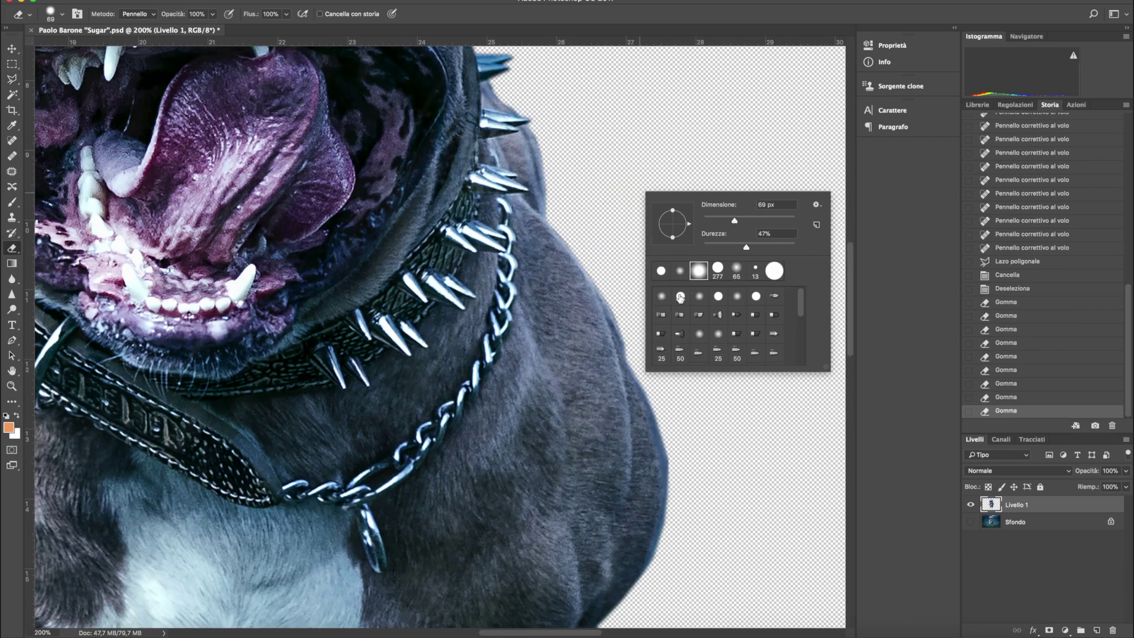
{"action": "double_click", "coordinate": [681, 297]}
Set the brush flow to 56%.
{"action": "scroll", "coordinate": [621, 205], "scroll_direction": "up", "scroll_amount": 5}
{"action": "scroll", "coordinate": [590, 160], "scroll_direction": "left", "scroll_amount": 2}
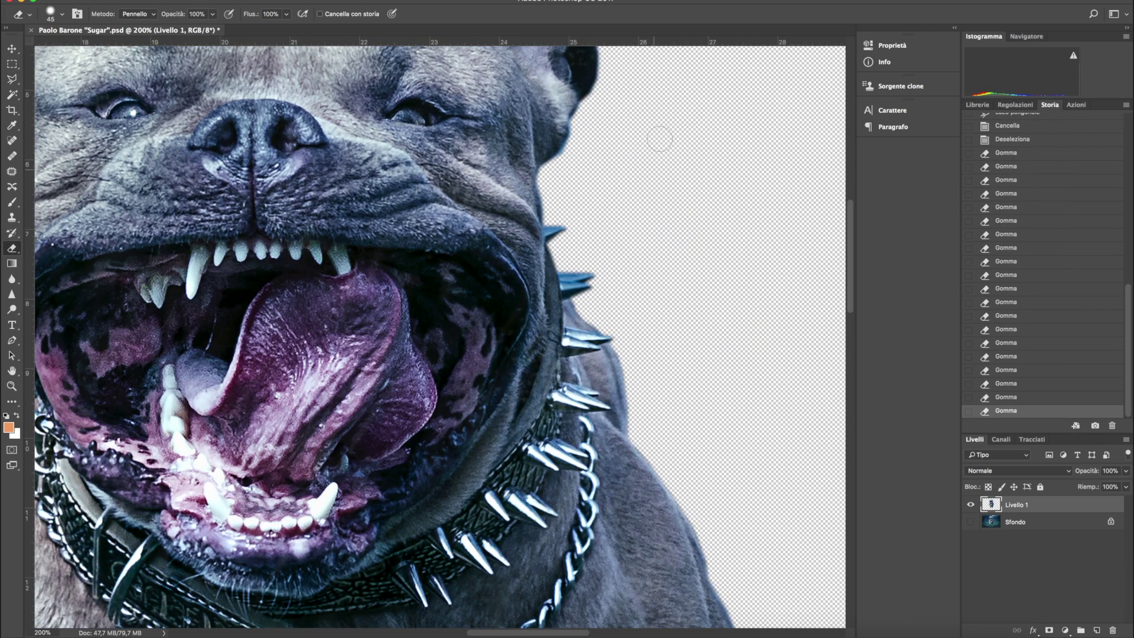
{"action": "scroll", "coordinate": [660, 140], "scroll_direction": "up", "scroll_amount": 5}
{"action": "scroll", "coordinate": [301, 292], "scroll_direction": "left", "scroll_amount": 5}
{"action": "key", "text": "shift+5"}
{"action": "key", "text": "shift+6"}
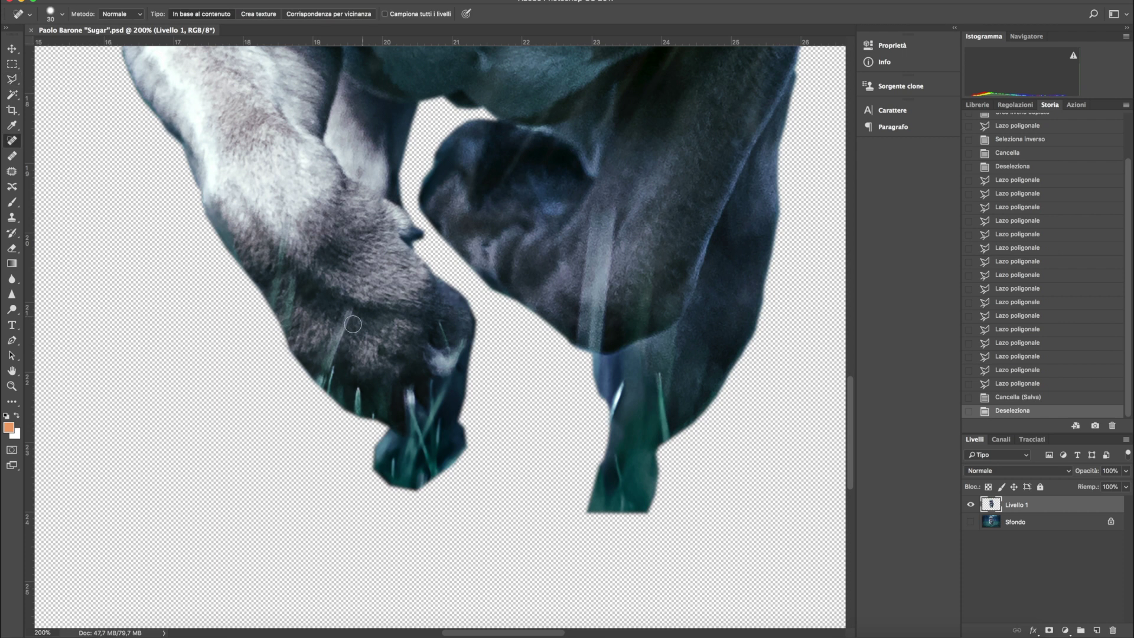
Spot-heal the grass over the front paw, a dark back-leg patch and a leg highlight.
{"action": "left_click_drag", "start_coordinate": [319, 381], "coordinate": [363, 396]}
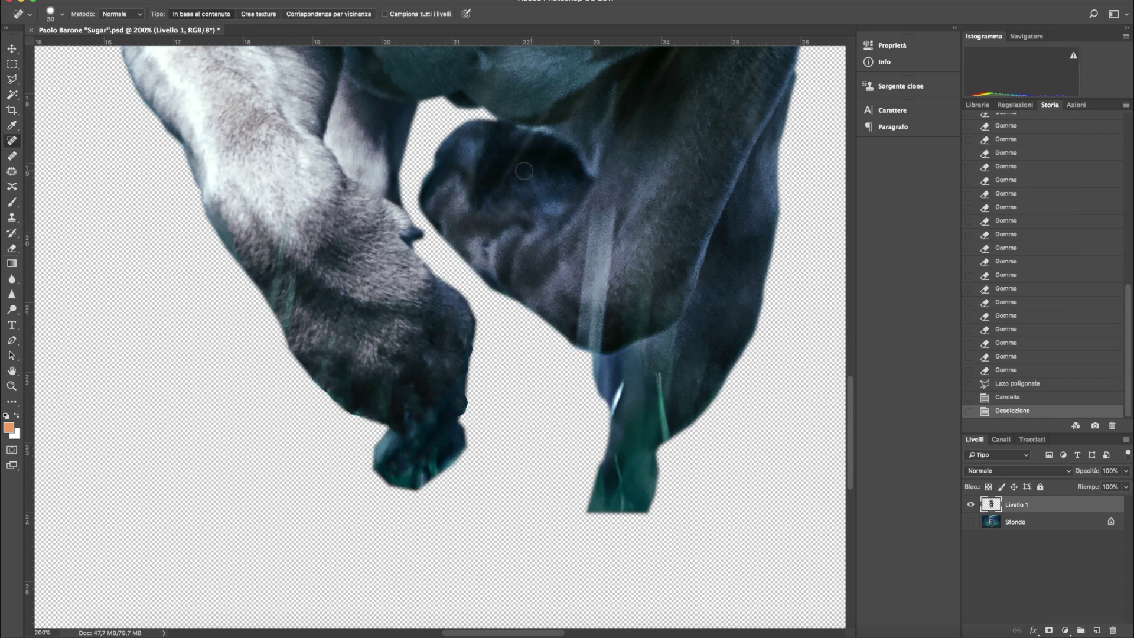
{"action": "left_click_drag", "start_coordinate": [586, 321], "coordinate": [578, 337]}
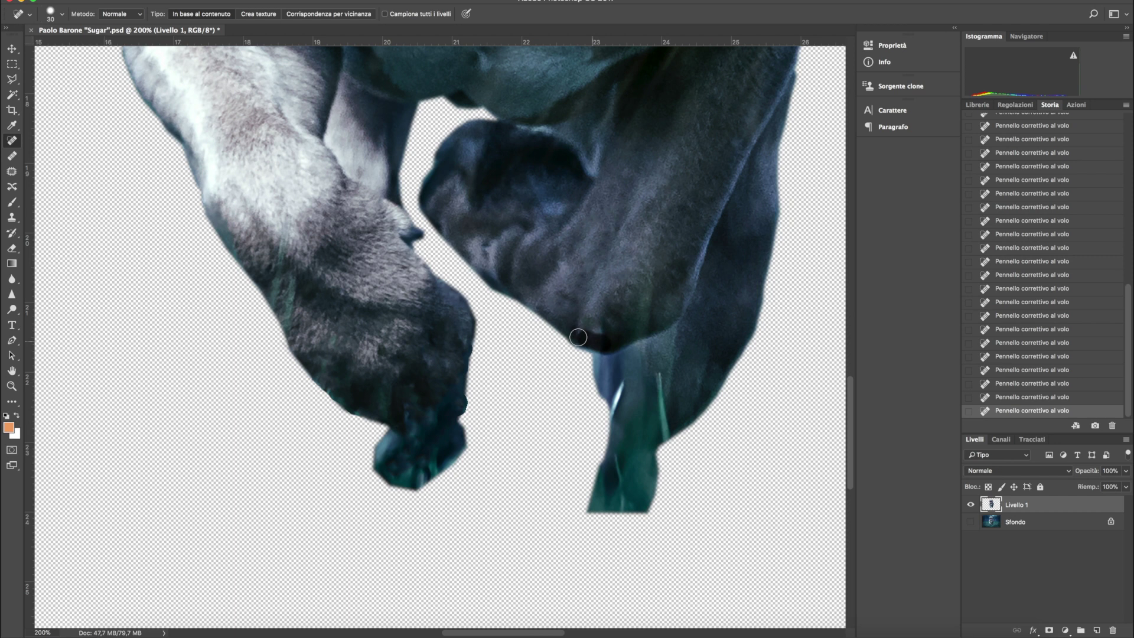
{"action": "key", "text": "l"}
{"action": "left_click", "coordinate": [521, 352]}
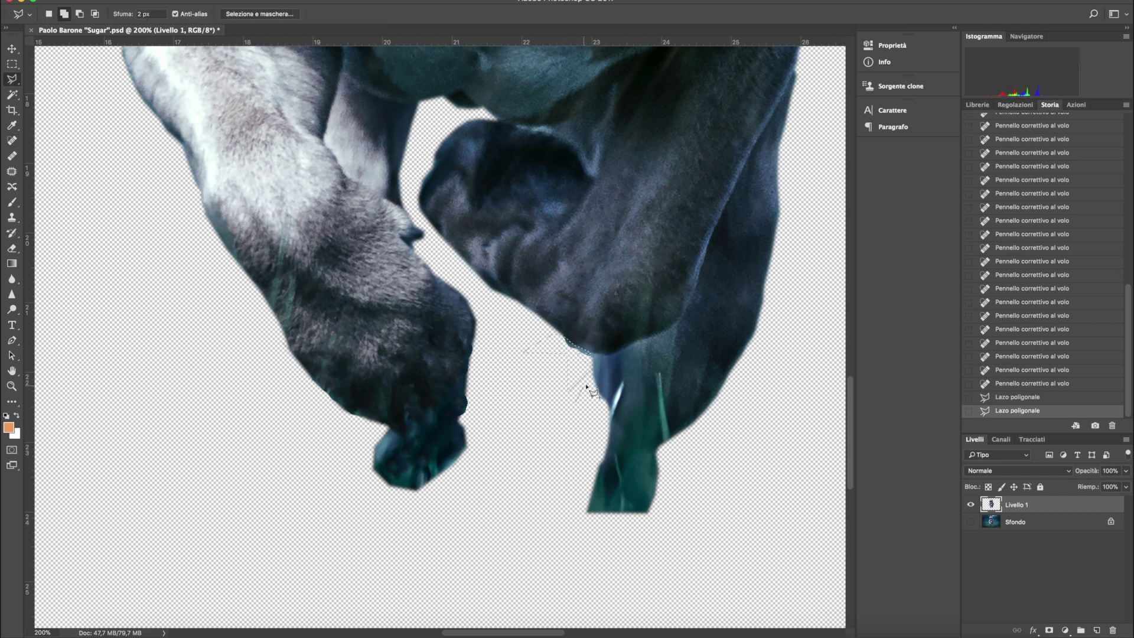
{"action": "key", "text": "j"}
{"action": "left_click_drag", "start_coordinate": [614, 381], "coordinate": [608, 414]}
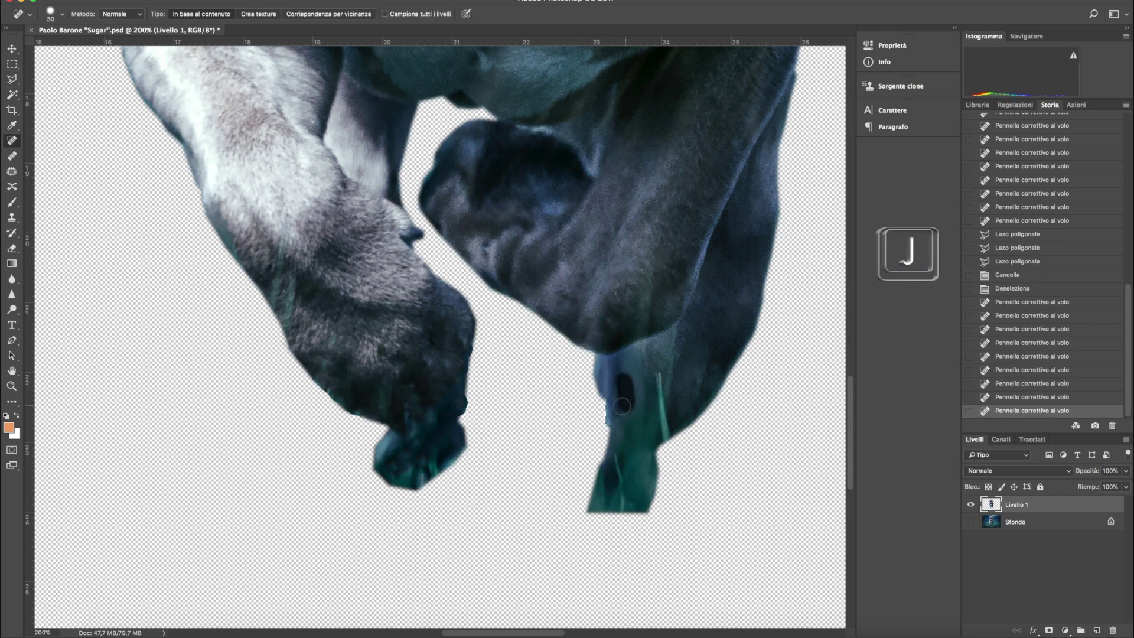
Delete the leftover background beside the leg's left edge and heal a dark leg spot.
{"action": "key", "text": "l"}
{"action": "left_click", "coordinate": [611, 407]}
{"action": "key", "text": "Delete"}
{"action": "key", "text": "ctrl+d"}
{"action": "key", "text": "j"}
{"action": "mouse_move", "coordinate": [614, 461]}
{"action": "left_mouse_down"}
{"action": "mouse_move", "coordinate": [660, 391]}
{"action": "mouse_move", "coordinate": [656, 372]}
{"action": "left_mouse_up"}
{"action": "key", "text": "l"}
{"action": "left_click", "coordinate": [754, 391]}
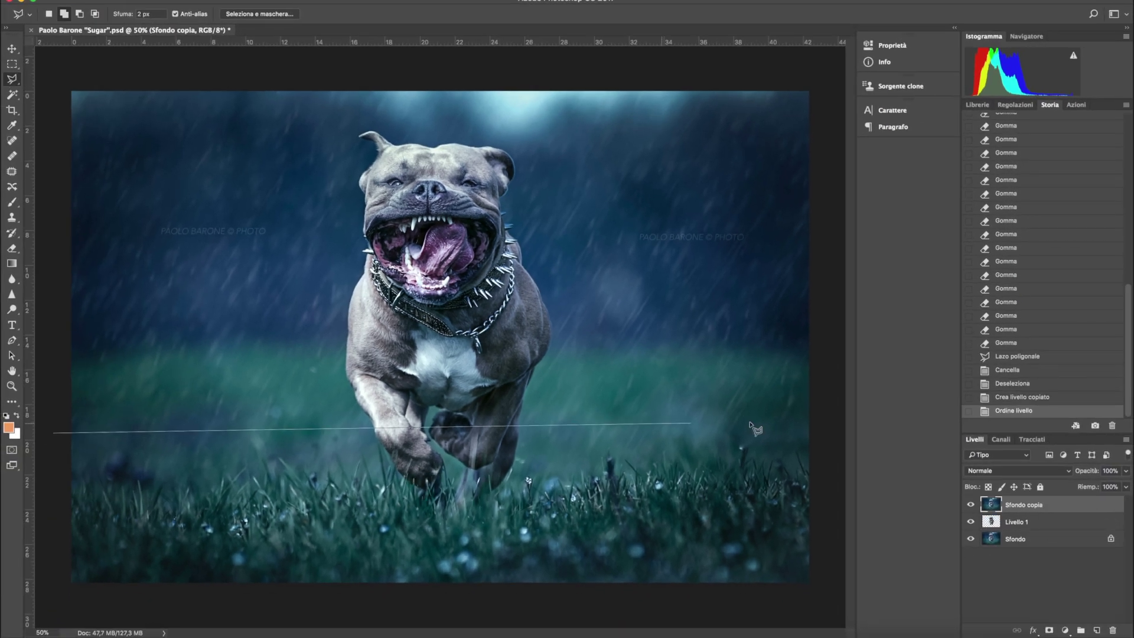
Delete everything above the grass, then hide the dog and original background layers.
{"action": "left_click", "coordinate": [834, 435]}
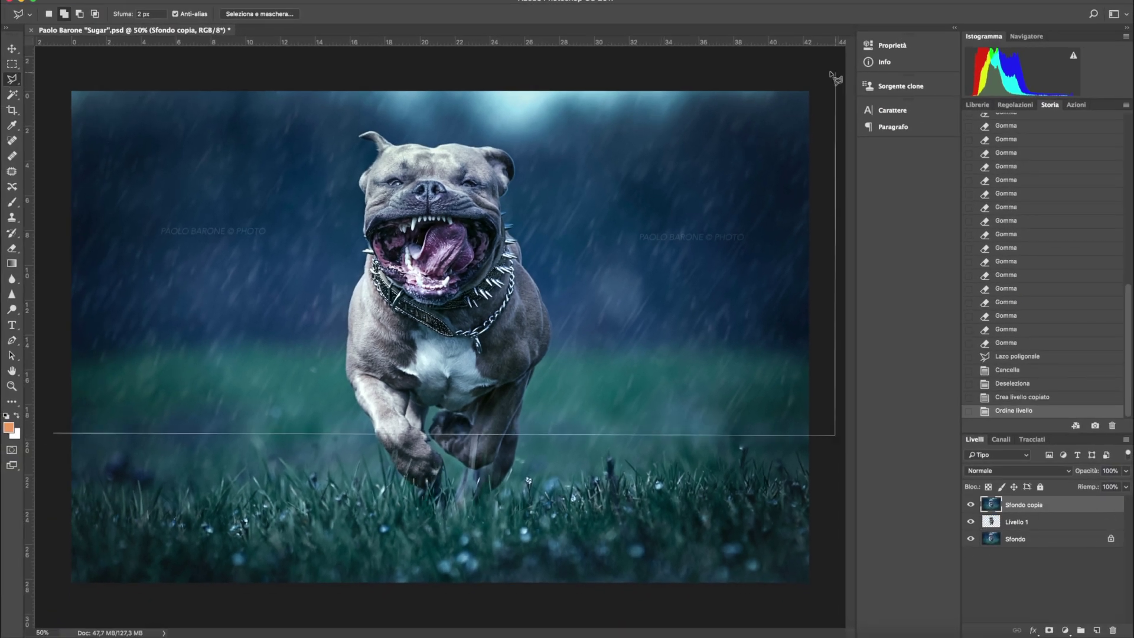
{"action": "left_click", "coordinate": [64, 381]}
{"action": "key", "text": "Delete"}
{"action": "left_click", "coordinate": [970, 538]}
{"action": "left_click", "coordinate": [971, 521]}
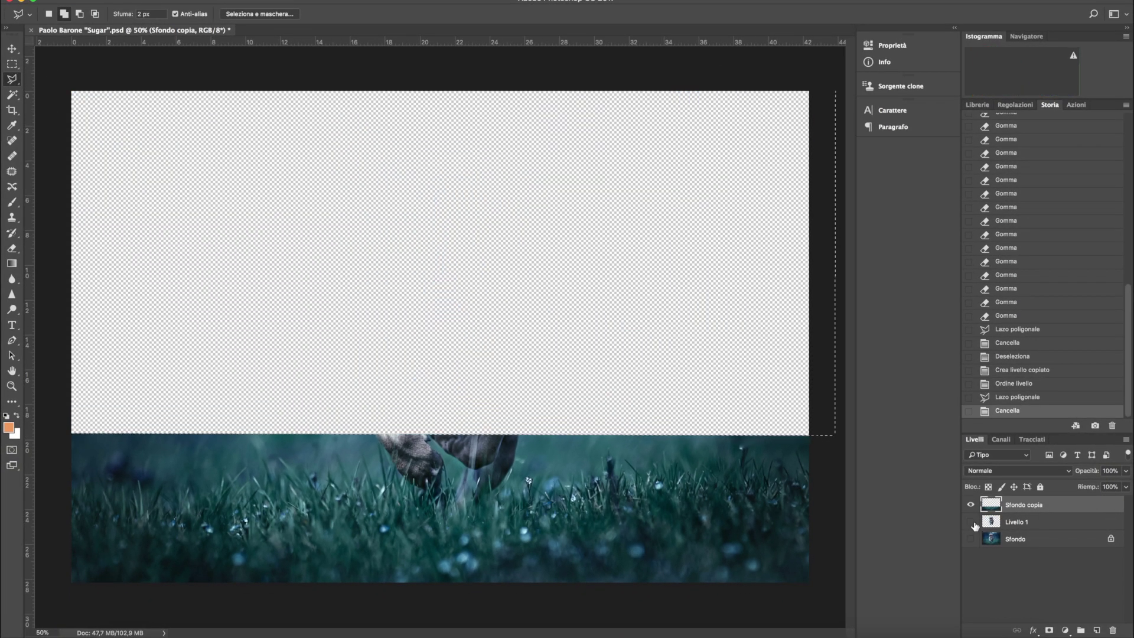
Soften the grass strip's top edge with a much larger Eraser.
{"action": "right_click", "coordinate": [343, 351]}
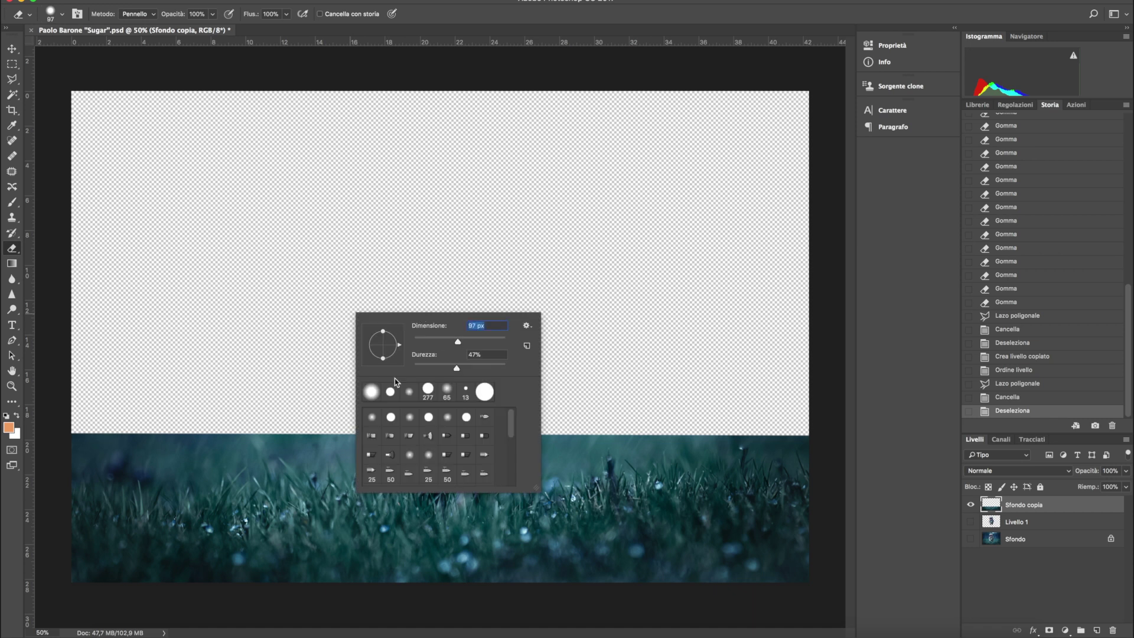
{"action": "left_click_drag", "start_coordinate": [489, 341], "coordinate": [495, 342]}
{"action": "key", "text": "Return"}
{"action": "mouse_move", "coordinate": [237, 413]}
{"action": "left_mouse_down"}
{"action": "mouse_move", "coordinate": [89, 405]}
{"action": "mouse_move", "coordinate": [819, 421]}
{"action": "mouse_move", "coordinate": [621, 423]}
{"action": "left_mouse_up"}
{"action": "mouse_move", "coordinate": [621, 423]}
{"action": "left_mouse_down"}
{"action": "mouse_move", "coordinate": [815, 423]}
{"action": "mouse_move", "coordinate": [625, 423]}
{"action": "left_mouse_up"}
Heal away the leftover dog legs in the grass with an enlarged Healing Brush.
{"action": "key", "text": "j"}
{"action": "right_click", "coordinate": [553, 412]}
{"action": "key", "text": "Return"}
{"action": "mouse_move", "coordinate": [449, 484]}
{"action": "left_mouse_down"}
{"action": "mouse_move", "coordinate": [413, 467]}
{"action": "mouse_move", "coordinate": [378, 473]}
{"action": "mouse_move", "coordinate": [590, 449]}
{"action": "left_mouse_up"}
{"action": "right_click", "coordinate": [269, 493]}
{"action": "key", "text": "Return"}
{"action": "left_click_drag", "start_coordinate": [519, 449], "coordinate": [638, 437]}
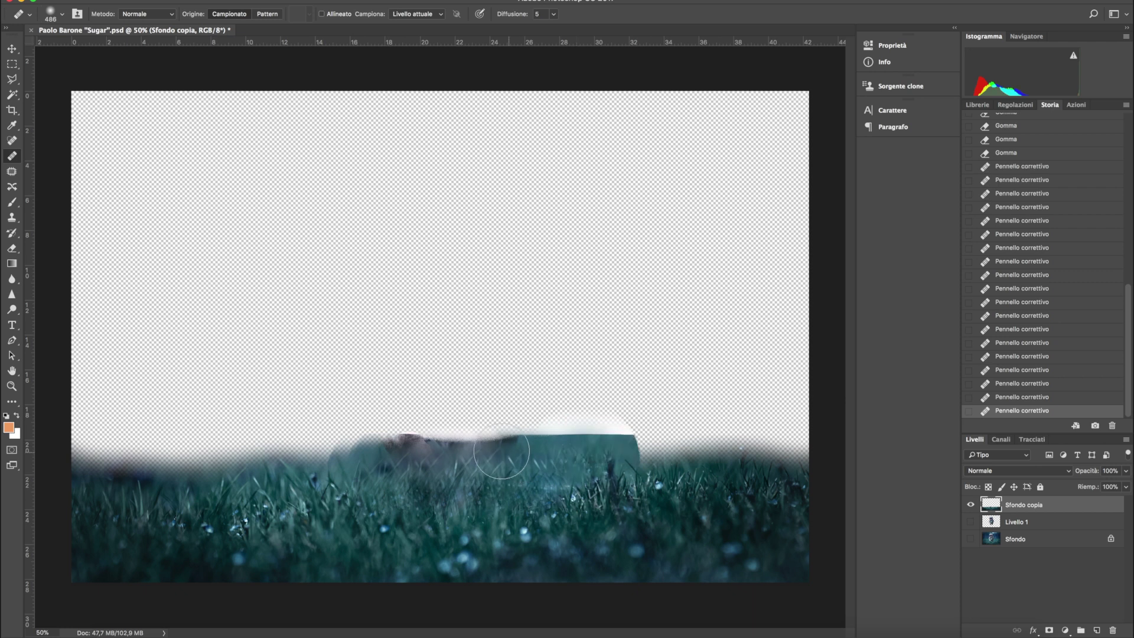
{"action": "left_click_drag", "start_coordinate": [472, 452], "coordinate": [354, 455]}
{"action": "left_click_drag", "start_coordinate": [449, 431], "coordinate": [307, 437]}
{"action": "left_click_drag", "start_coordinate": [379, 416], "coordinate": [567, 408]}
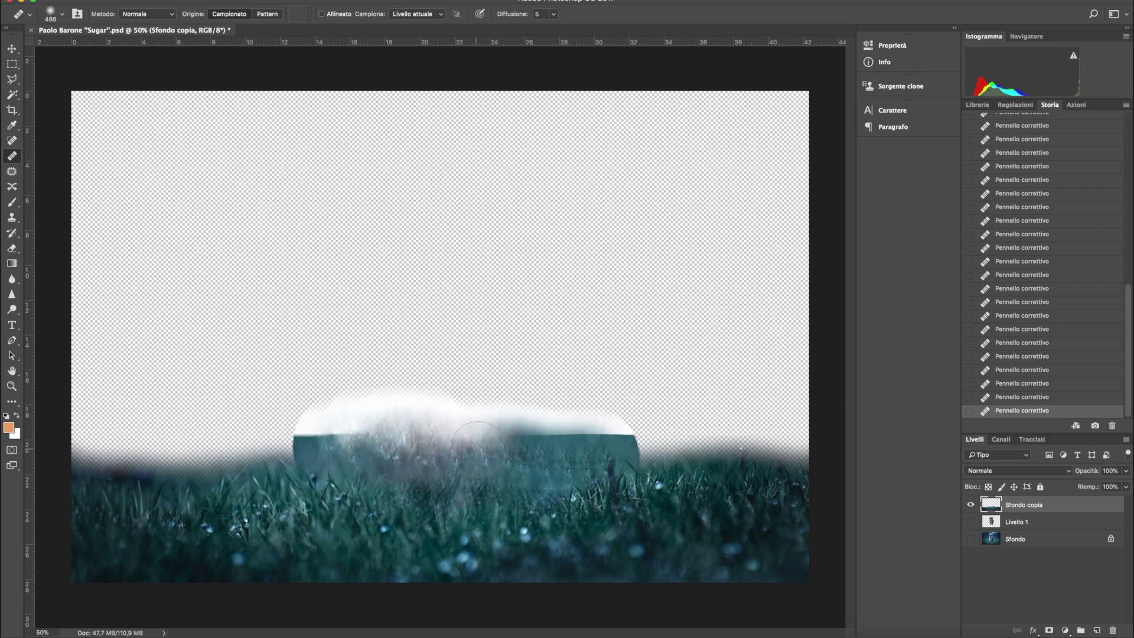
Clear the haze and remaining leg shape above the grass with a lasso delete and eraser strokes.
{"action": "left_click", "coordinate": [12, 80]}
{"action": "double_click", "coordinate": [658, 443]}
{"action": "key", "text": "BackSpace"}
{"action": "key", "text": "super+d"}
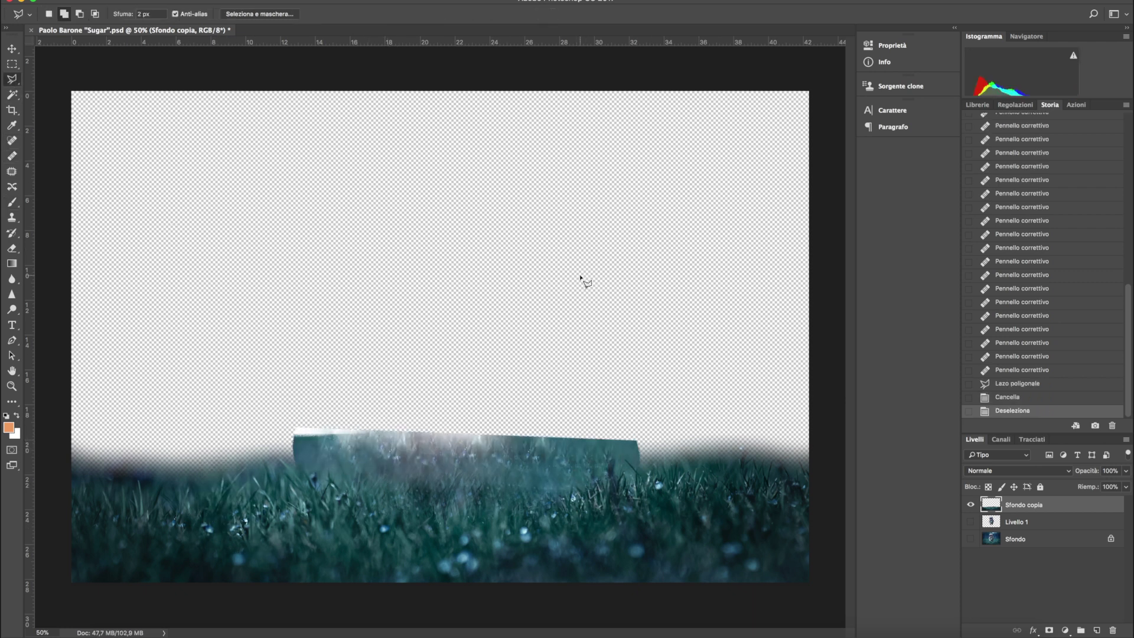
{"action": "key", "text": "e"}
{"action": "left_click_drag", "start_coordinate": [236, 440], "coordinate": [349, 400]}
{"action": "mouse_move", "coordinate": [366, 443]}
{"action": "left_mouse_down"}
{"action": "mouse_move", "coordinate": [607, 430]}
{"action": "mouse_move", "coordinate": [362, 413]}
{"action": "left_mouse_up"}
{"action": "left_click_drag", "start_coordinate": [277, 437], "coordinate": [449, 423]}
{"action": "left_click_drag", "start_coordinate": [688, 421], "coordinate": [765, 428]}
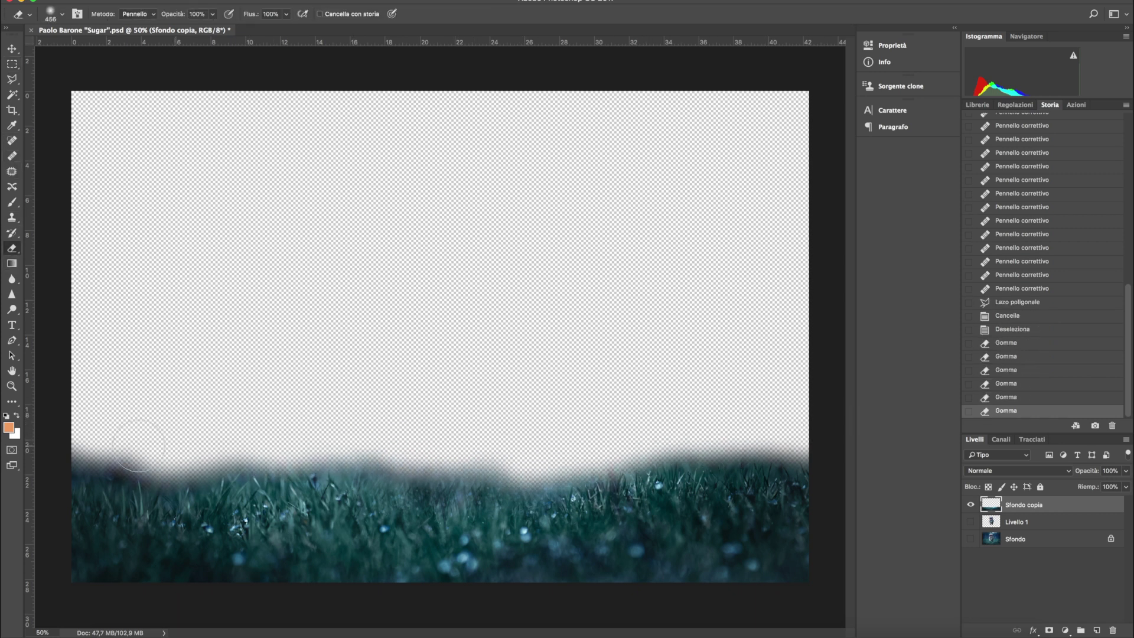
{"action": "left_click_drag", "start_coordinate": [218, 461], "coordinate": [100, 461]}
Show all layers again, then hide grass and dog and duplicate the background as Sfondo copia 2.
{"action": "left_click", "coordinate": [971, 522]}
{"action": "left_click", "coordinate": [971, 538]}
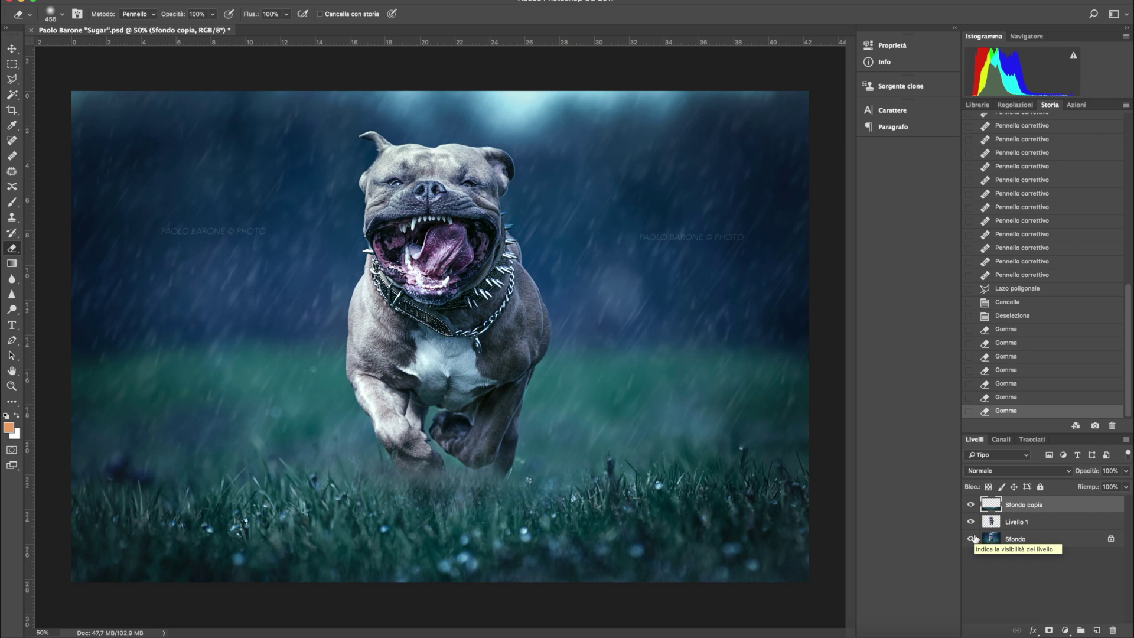
{"action": "left_click", "coordinate": [971, 505]}
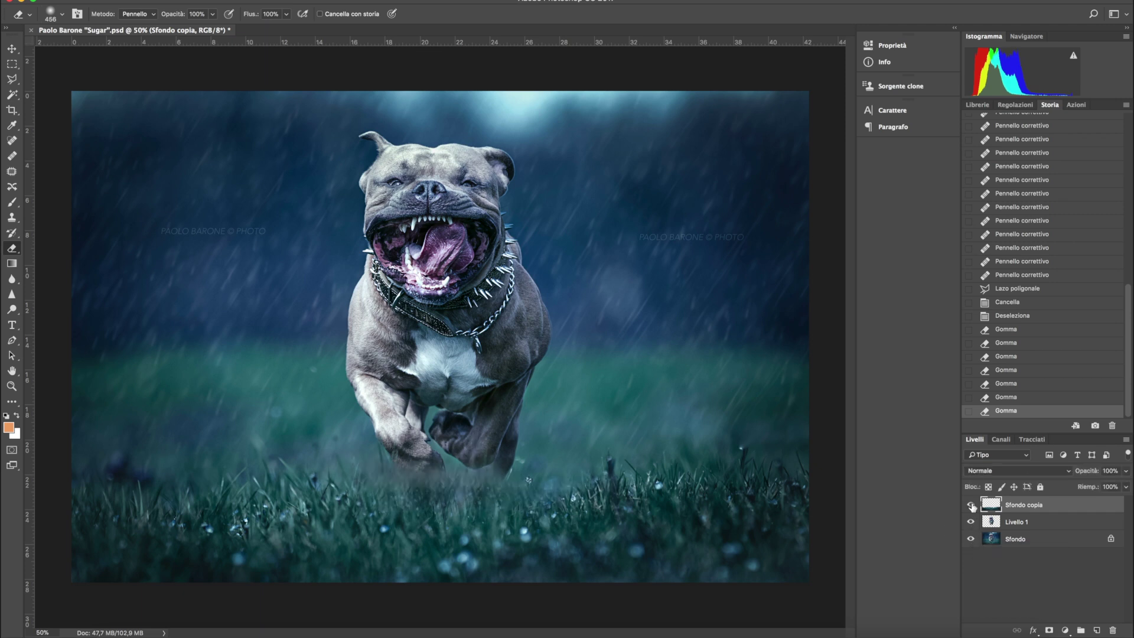
{"action": "left_click", "coordinate": [982, 539]}
{"action": "left_click_drag", "start_coordinate": [971, 522], "coordinate": [973, 506]}
{"action": "key", "text": "ctrl+j"}
Copy a rectangular grass patch from the lower right and paste it as a new layer.
{"action": "key", "text": "m"}
{"action": "left_click_drag", "start_coordinate": [592, 411], "coordinate": [797, 543]}
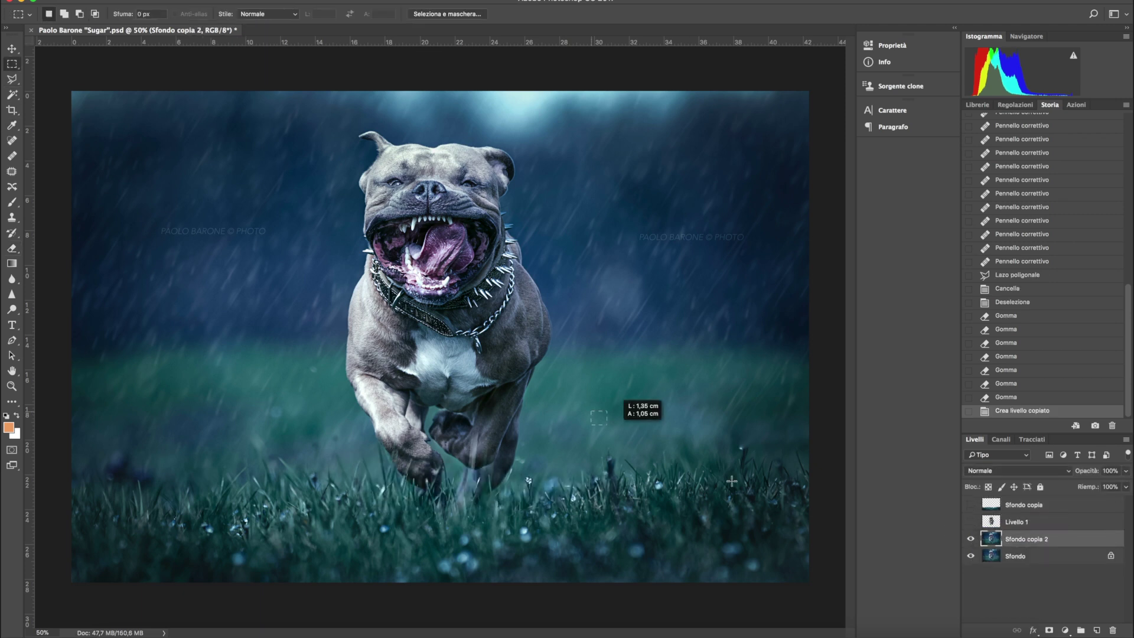
{"action": "key", "text": "ctrl+c"}
{"action": "key", "text": "ctrl+d"}
{"action": "key", "text": "ctrl+v"}
{"action": "key", "text": "Delete"}
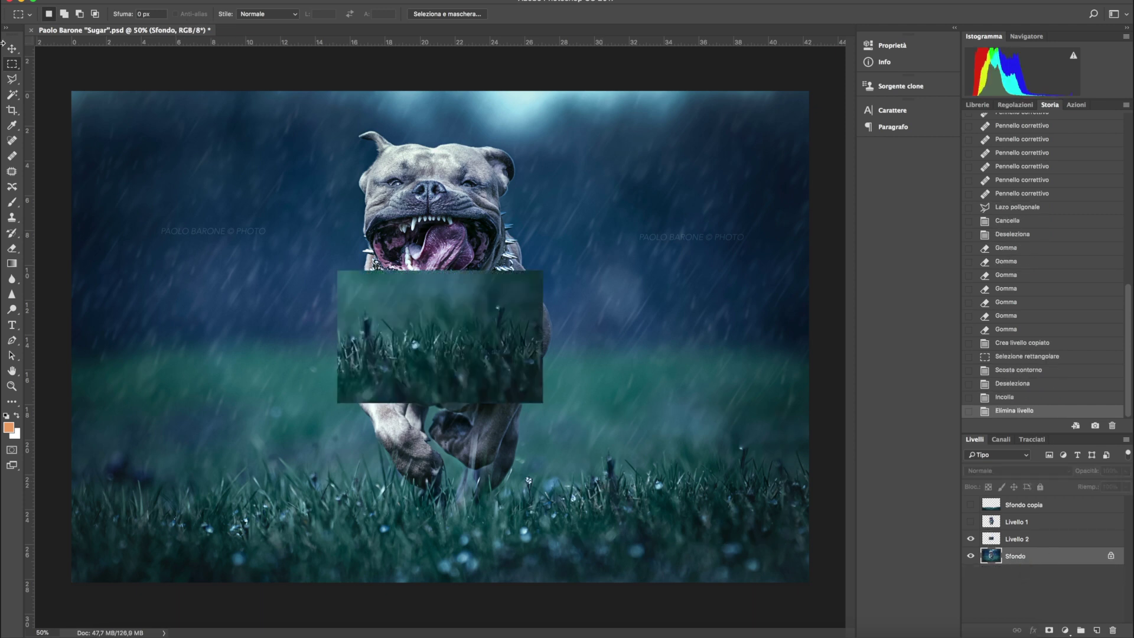
Erase the patch's top and move it down beneath the dog's paws.
{"action": "left_click", "coordinate": [11, 249]}
{"action": "left_click", "coordinate": [1016, 539]}
{"action": "left_click_drag", "start_coordinate": [345, 295], "coordinate": [535, 295]}
{"action": "key", "text": "v"}
{"action": "left_click_drag", "start_coordinate": [470, 406], "coordinate": [469, 548]}
Test Sovrapponi, Luce lineare and Brucia lineare blending on the patch, settling back on Normale.
{"action": "left_click", "coordinate": [1017, 471]}
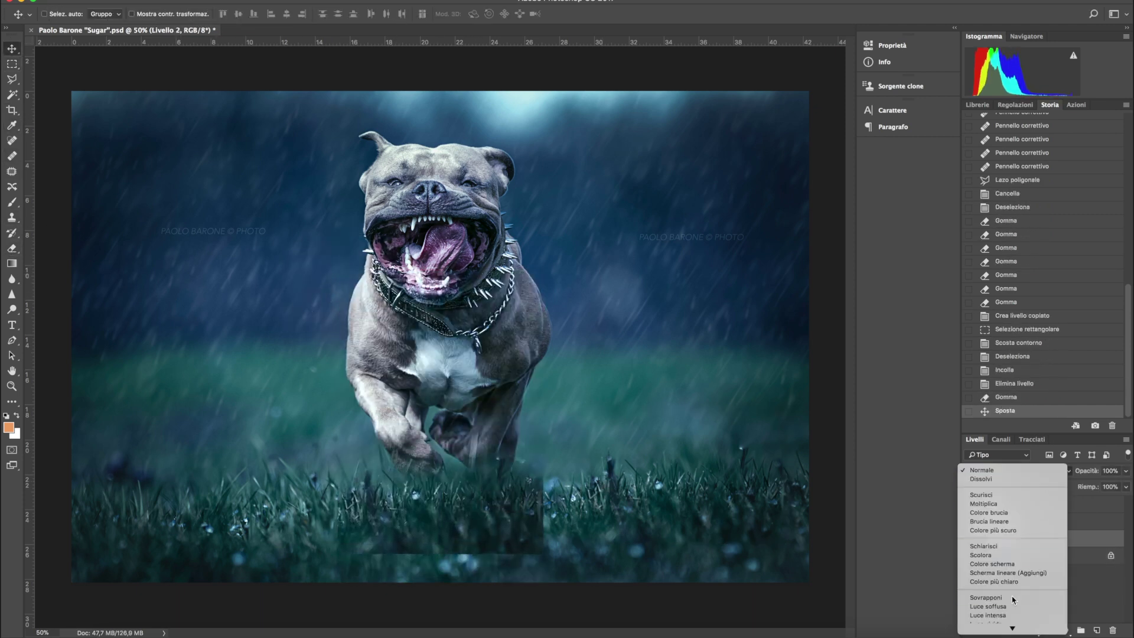
{"action": "left_click", "coordinate": [993, 591]}
{"action": "left_click", "coordinate": [999, 470]}
{"action": "left_click", "coordinate": [1008, 506]}
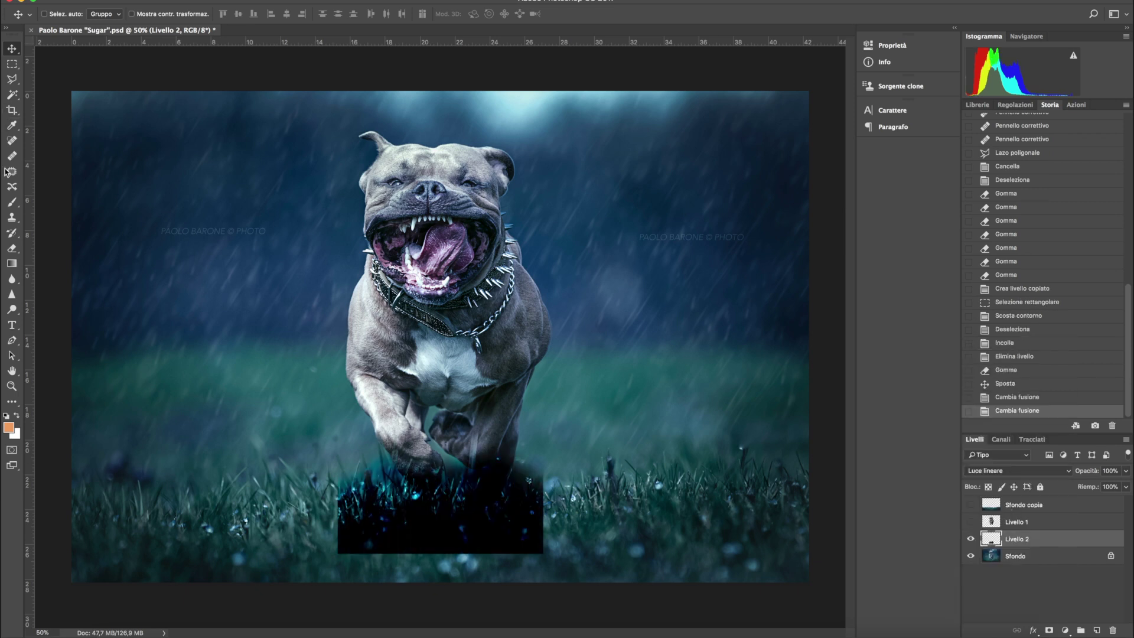
{"action": "key", "text": "e"}
{"action": "mouse_move", "coordinate": [354, 461]}
{"action": "left_mouse_down"}
{"action": "mouse_move", "coordinate": [484, 466]}
{"action": "mouse_move", "coordinate": [413, 473]}
{"action": "left_mouse_up"}
{"action": "left_click", "coordinate": [1017, 471]}
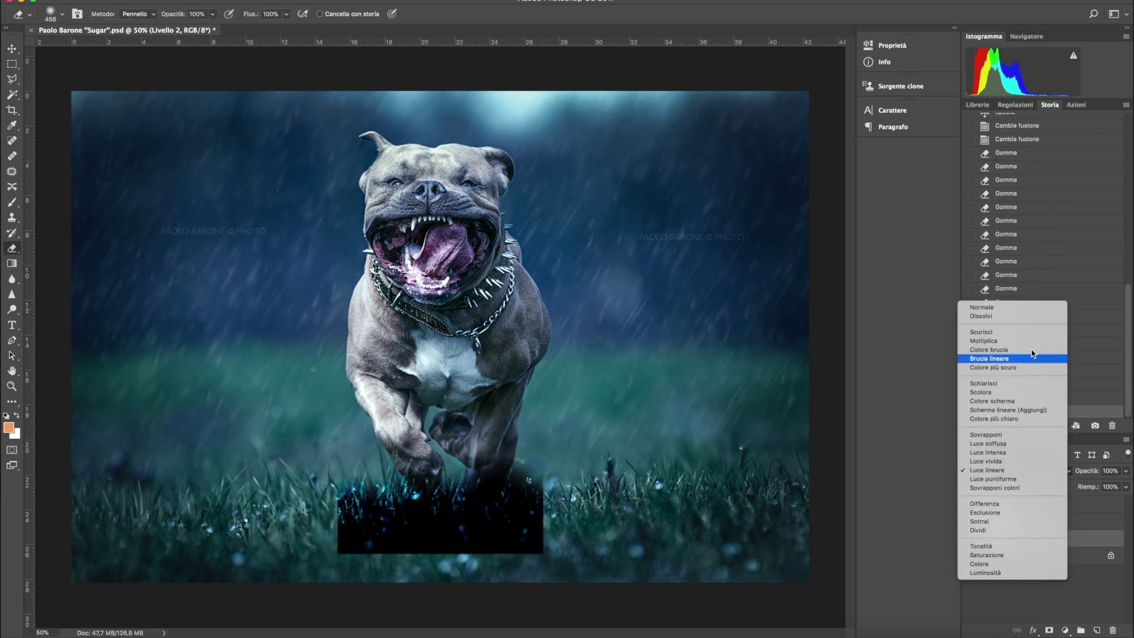
{"action": "left_click", "coordinate": [1029, 360]}
{"action": "mouse_move", "coordinate": [547, 590]}
{"action": "left_mouse_down"}
{"action": "mouse_move", "coordinate": [353, 590]}
{"action": "mouse_move", "coordinate": [320, 516]}
{"action": "left_mouse_up"}
{"action": "left_click", "coordinate": [1018, 471]}
{"action": "left_click", "coordinate": [981, 426]}
Move the patch layer up and merge it down into the erba grass layer.
{"action": "left_click_drag", "start_coordinate": [1016, 539], "coordinate": [1016, 498]}
{"action": "right_click", "coordinate": [1035, 519]}
{"action": "left_click", "coordinate": [1030, 512]}
Rename the merged grass layer to 'erba' and the dog layer to 'cane'.
{"action": "double_click", "coordinate": [1017, 504]}
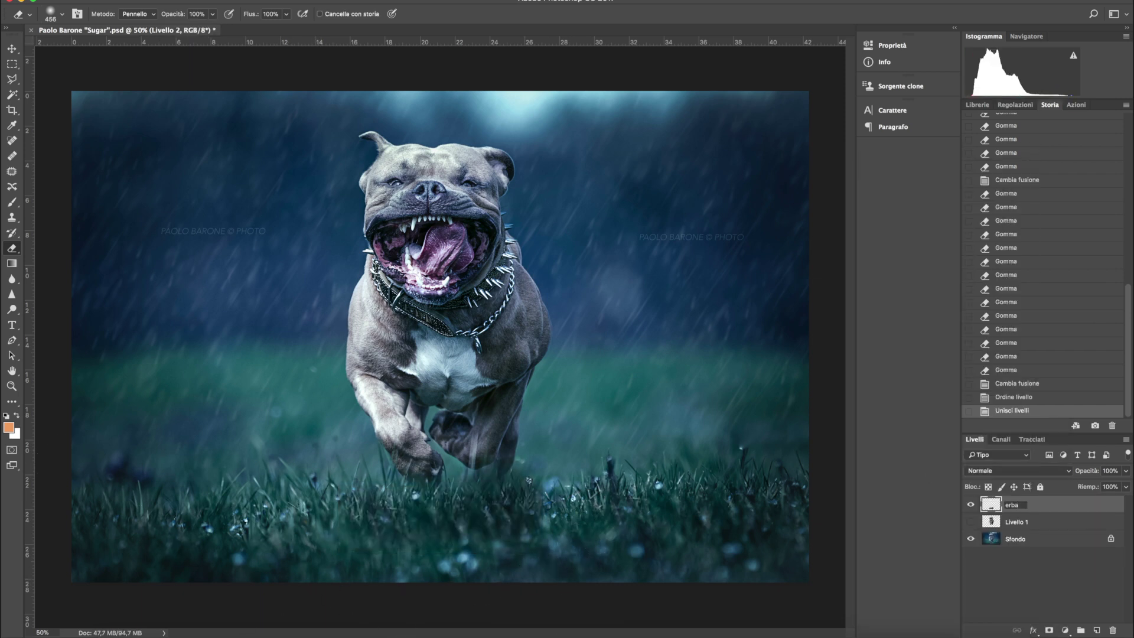
{"action": "type", "text": "erba"}
{"action": "key", "text": "Tab"}
{"action": "type", "text": "cane"}
{"action": "left_click", "coordinate": [970, 521]}
Undo the earlier merge and merge the grass patch into the grass layer instead.
{"action": "left_click", "coordinate": [1119, 535]}
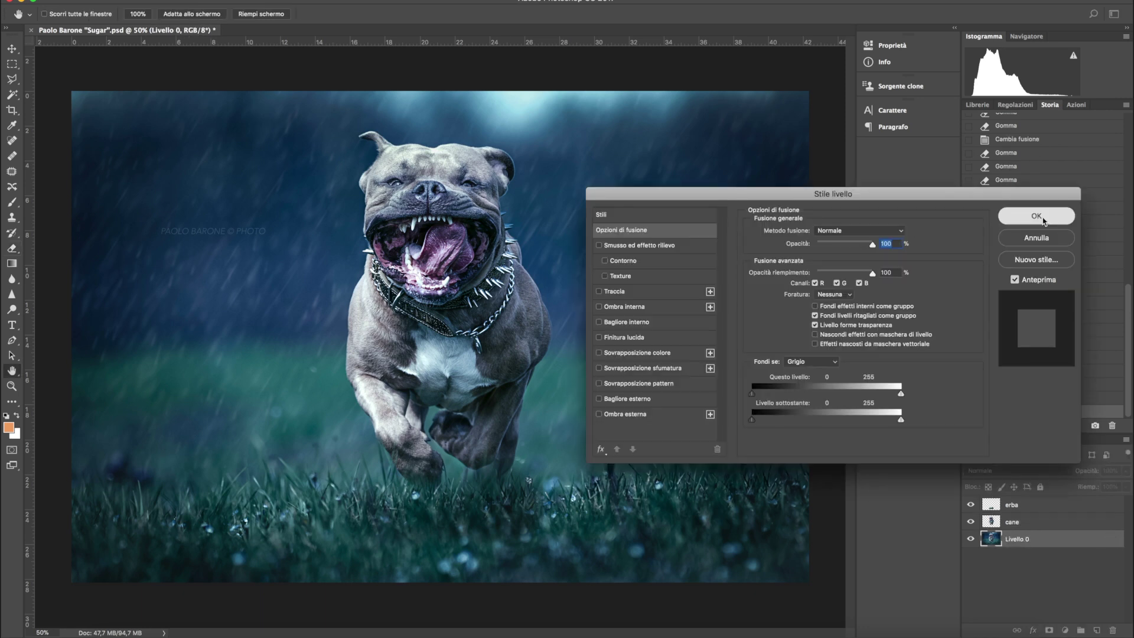
{"action": "left_click", "coordinate": [970, 539]}
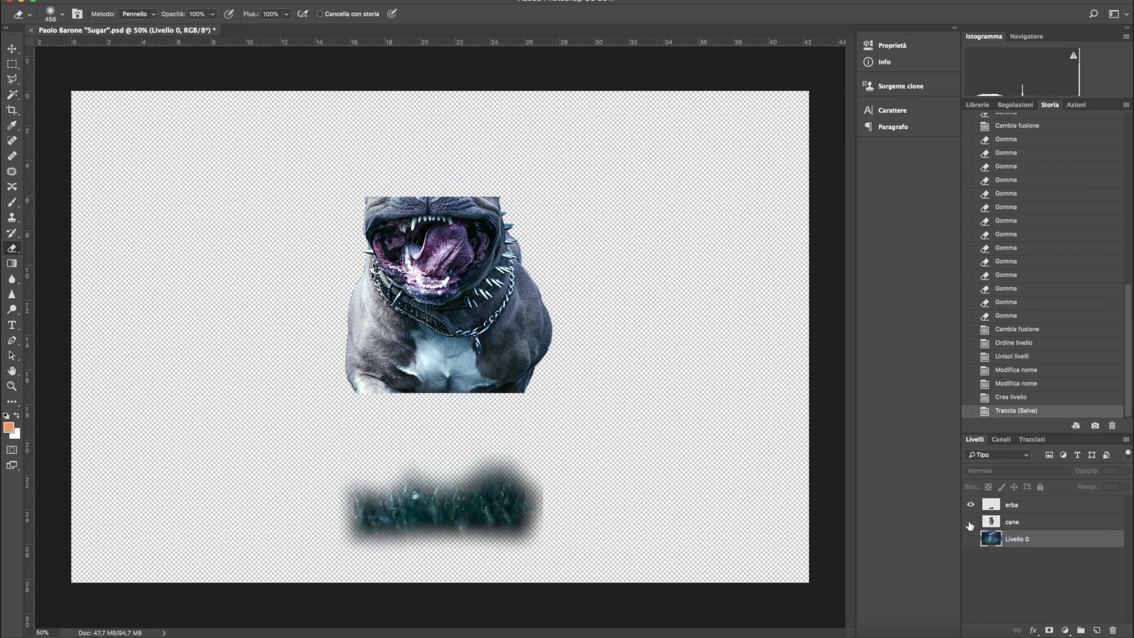
{"action": "key", "text": "ctrl+alt+z"}
{"action": "key", "text": "ctrl+alt+z"}
{"action": "key", "text": "ctrl+alt+z"}
{"action": "left_click", "coordinate": [971, 555]}
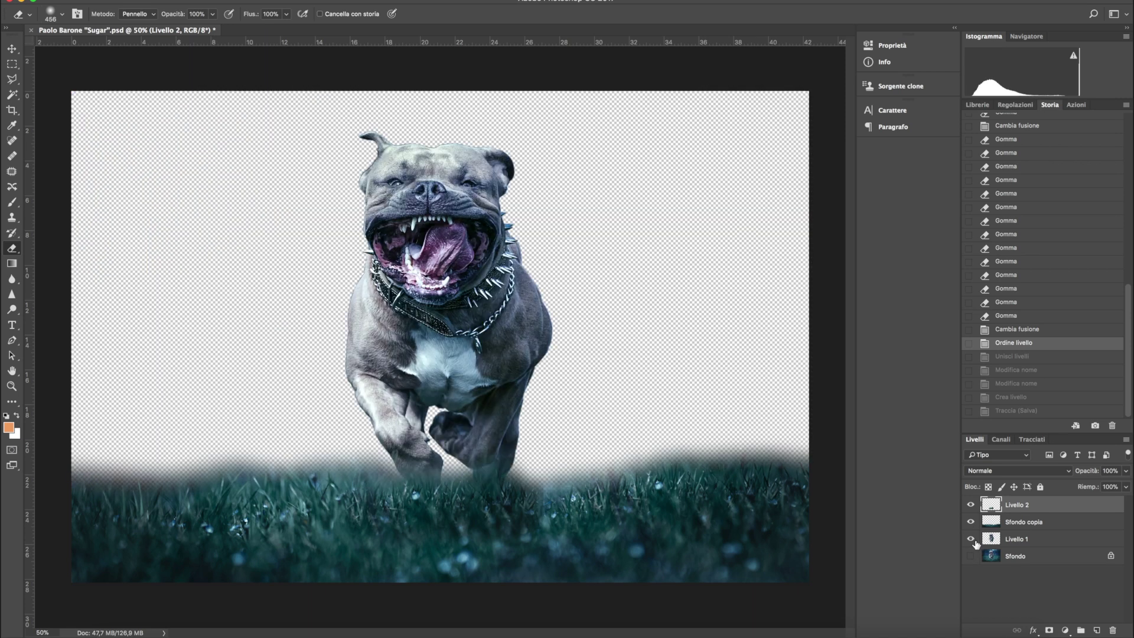
{"action": "left_click", "coordinate": [569, 492]}
{"action": "key", "text": "ctrl+e"}
{"action": "left_click", "coordinate": [971, 522]}
{"action": "left_click", "coordinate": [970, 539]}
Rename the layers to 'erba' and 'cane' again and save the document.
{"action": "double_click", "coordinate": [1017, 505]}
{"action": "type", "text": "erba"}
{"action": "double_click", "coordinate": [1016, 522]}
{"action": "type", "text": "cane"}
{"action": "key", "text": "ctrl+s"}
{"action": "key", "text": "v"}
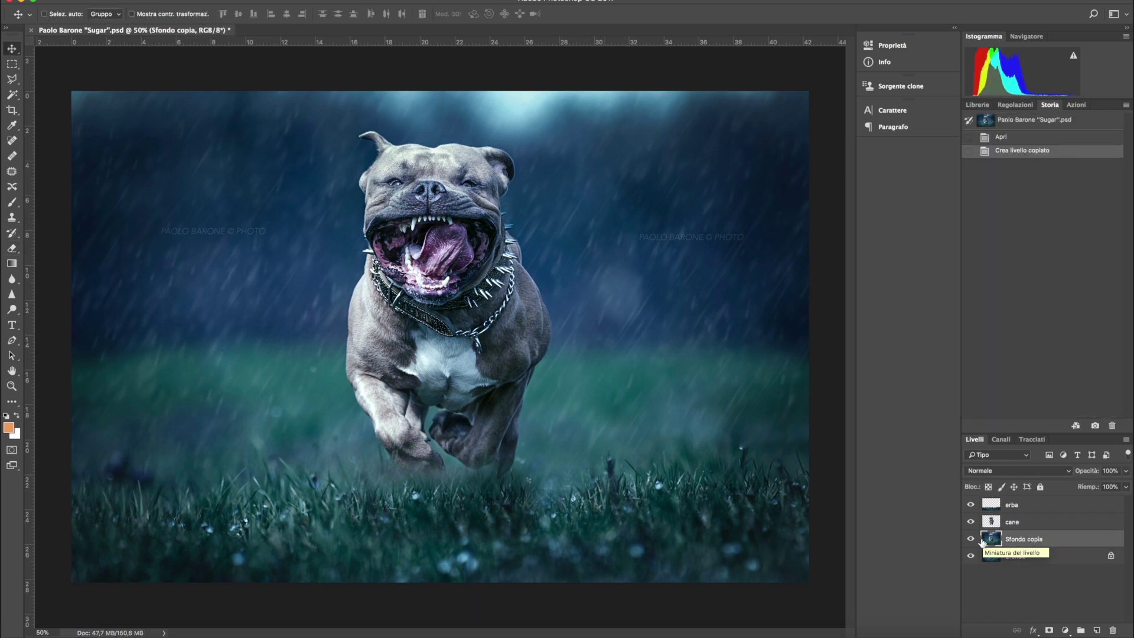
Spot-heal the dog's head and body out of the Sfondo copia layer.
{"action": "key", "text": "j"}
{"action": "right_click", "coordinate": [525, 171]}
{"action": "mouse_move", "coordinate": [520, 174]}
{"action": "left_mouse_down"}
{"action": "mouse_move", "coordinate": [412, 182]}
{"action": "mouse_move", "coordinate": [489, 190]}
{"action": "left_mouse_up"}
{"action": "left_click_drag", "start_coordinate": [413, 195], "coordinate": [402, 330]}
{"action": "mouse_move", "coordinate": [419, 284]}
{"action": "left_mouse_down"}
{"action": "mouse_move", "coordinate": [519, 312]}
{"action": "mouse_move", "coordinate": [386, 358]}
{"action": "mouse_move", "coordinate": [519, 343]}
{"action": "left_mouse_up"}
Heal the leftover dog shape and blotchy sky patches using clean source points.
{"action": "key", "text": "shift+j"}
{"action": "left_click", "coordinate": [291, 388], "text": "alt"}
{"action": "mouse_move", "coordinate": [355, 355]}
{"action": "left_mouse_down"}
{"action": "mouse_move", "coordinate": [414, 413]}
{"action": "mouse_move", "coordinate": [520, 354]}
{"action": "mouse_move", "coordinate": [502, 407]}
{"action": "left_mouse_up"}
{"action": "left_click", "coordinate": [620, 287]}
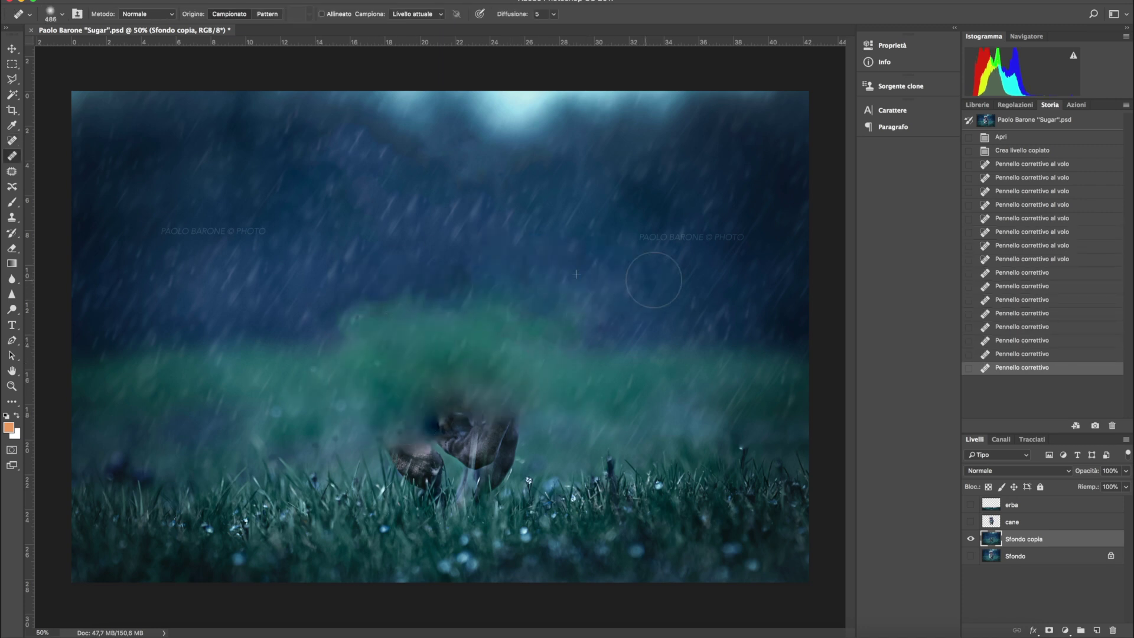
{"action": "left_click", "coordinate": [652, 280]}
{"action": "key", "text": "shift+j"}
{"action": "left_click_drag", "start_coordinate": [602, 266], "coordinate": [709, 284]}
{"action": "key", "text": "shift+j"}
{"action": "left_click", "coordinate": [254, 436], "text": "alt"}
{"action": "mouse_move", "coordinate": [402, 437]}
{"action": "left_mouse_down"}
{"action": "mouse_move", "coordinate": [443, 426]}
{"action": "mouse_move", "coordinate": [466, 449]}
{"action": "left_mouse_up"}
Show the cane and erba layers to compare them against the cleaned background.
{"action": "left_click", "coordinate": [970, 522]}
{"action": "left_click", "coordinate": [971, 505]}
{"action": "left_click", "coordinate": [970, 505]}
{"action": "left_click", "coordinate": [970, 505]}
{"action": "key", "text": "v"}
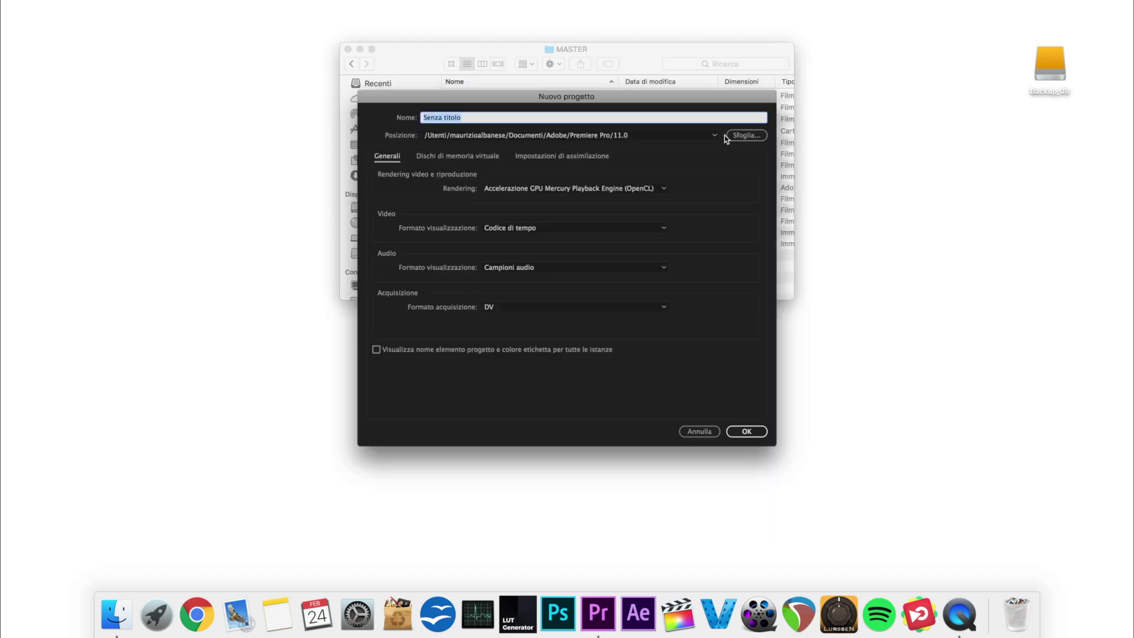
Create the sugar project saved in the MASTER folder.
{"action": "left_click", "coordinate": [740, 134]}
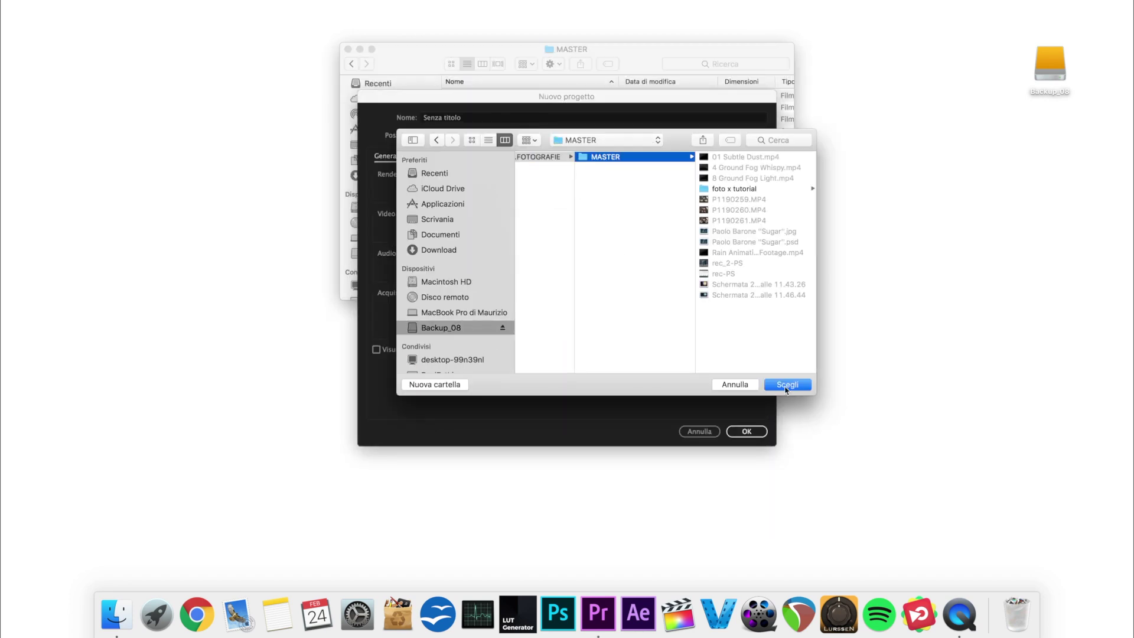
{"action": "left_click", "coordinate": [786, 385]}
{"action": "key", "text": "Return"}
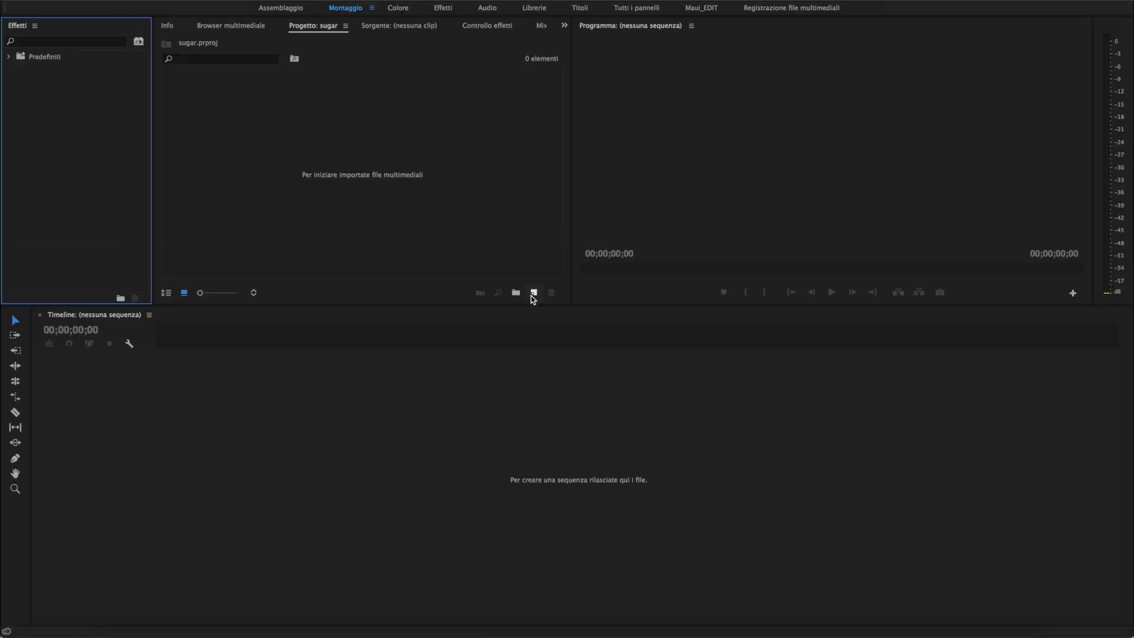
Add a new ARRI 1080p 25 sequence named 'mast'.
{"action": "left_click", "coordinate": [533, 296]}
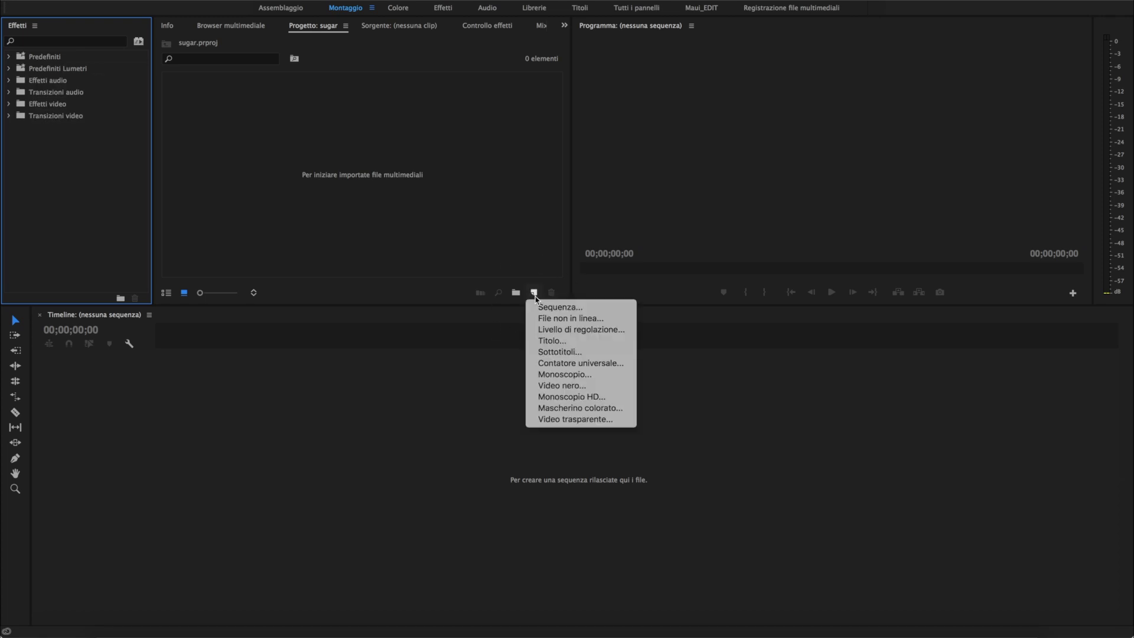
{"action": "left_click", "coordinate": [552, 308]}
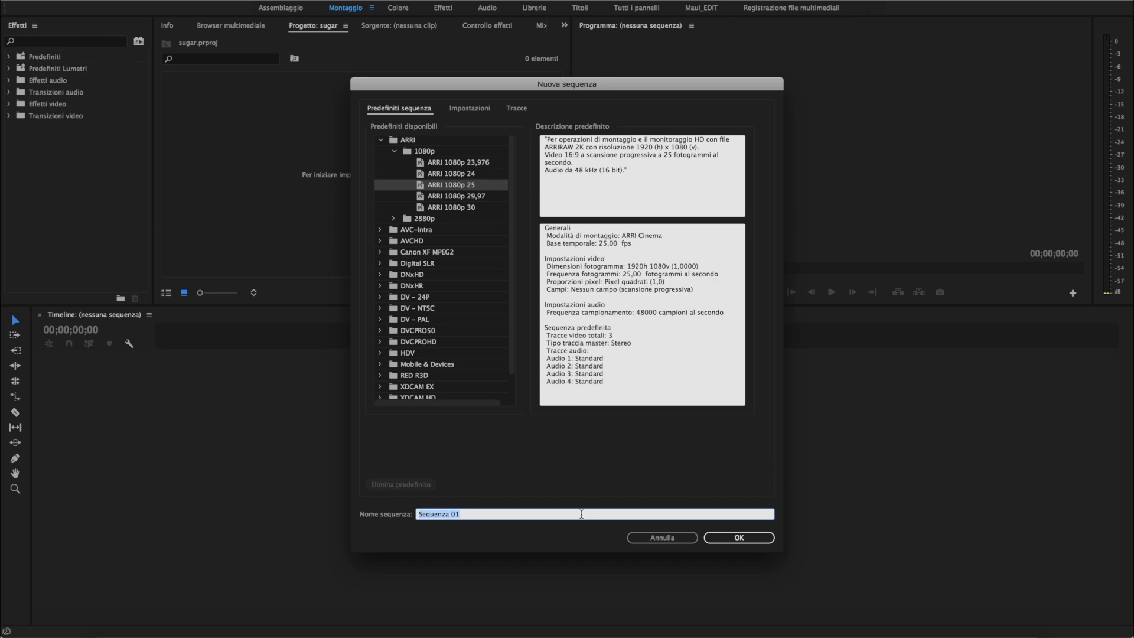
{"action": "key", "text": "Return"}
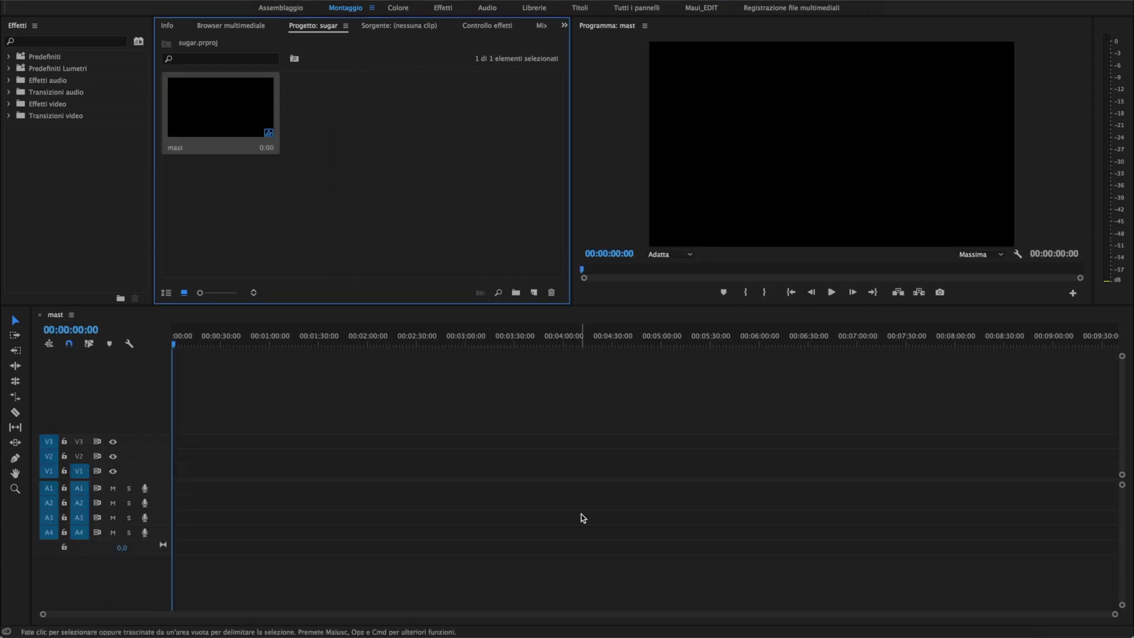
Import the Sugar PSD with Importa come set to Livelli singoli.
{"action": "right_click", "coordinate": [309, 198]}
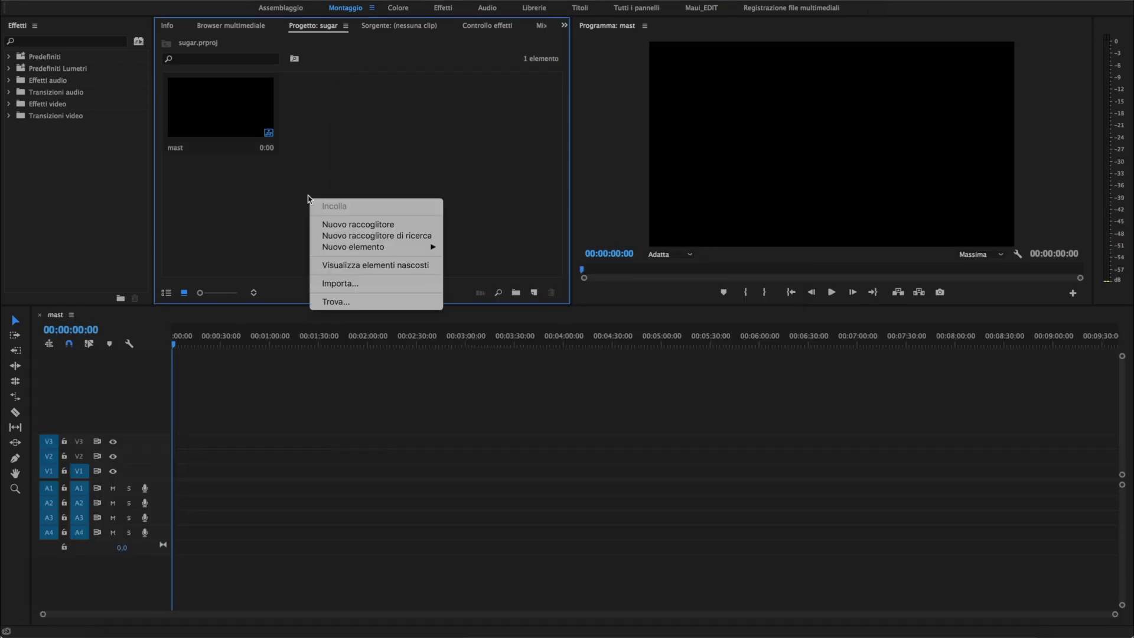
{"action": "left_click", "coordinate": [341, 283]}
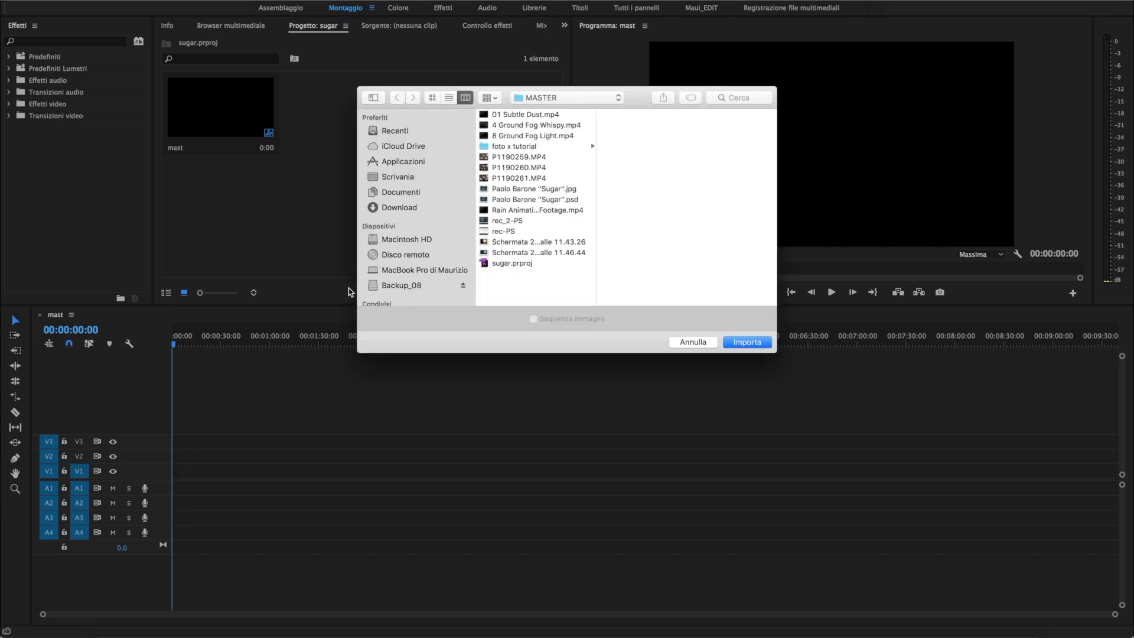
{"action": "left_click", "coordinate": [550, 199]}
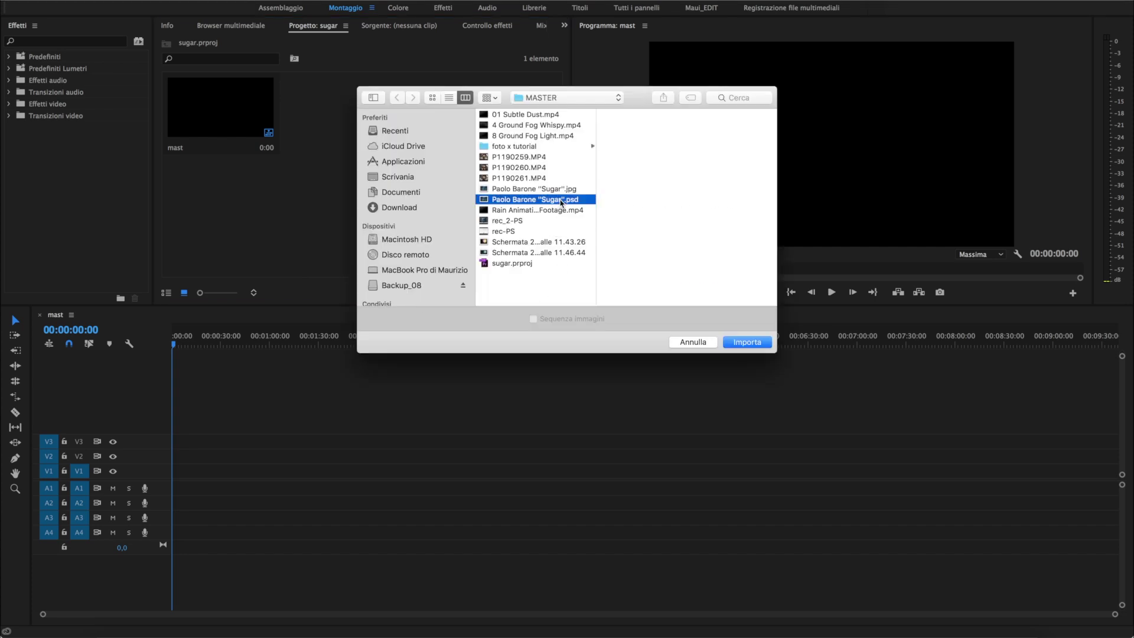
{"action": "left_click", "coordinate": [758, 345]}
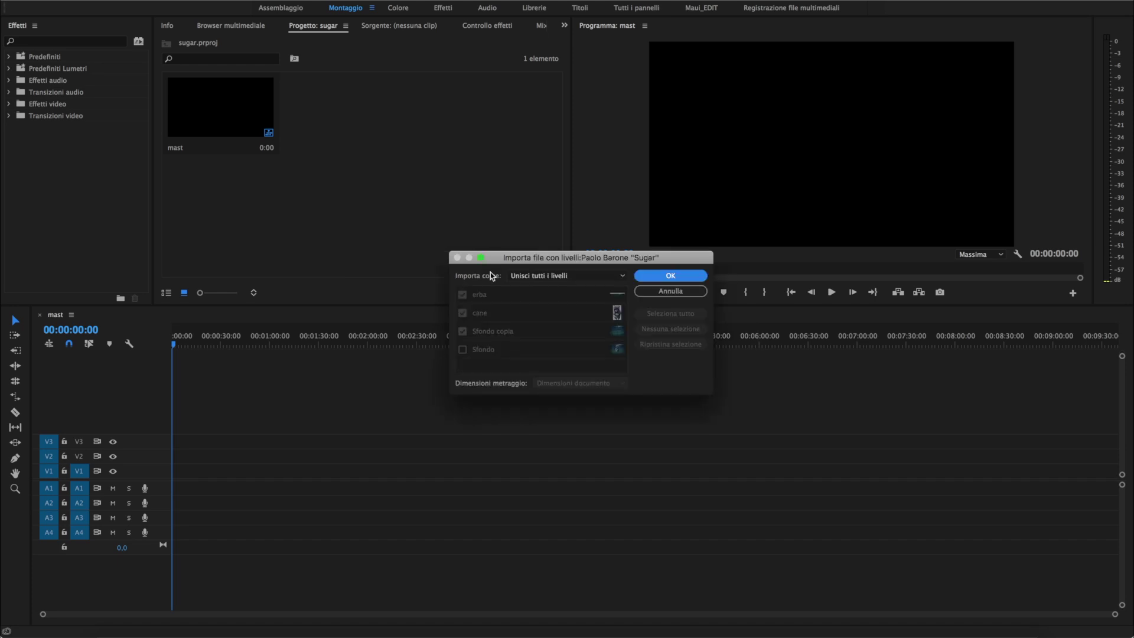
{"action": "left_click", "coordinate": [530, 276]}
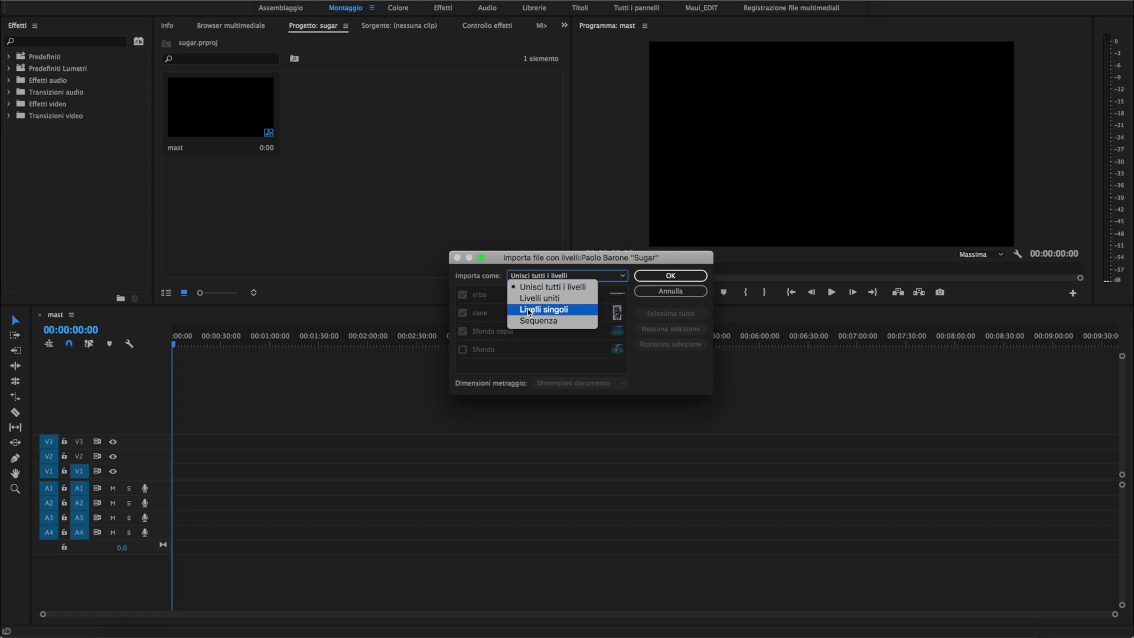
{"action": "left_click", "coordinate": [553, 316]}
{"action": "left_click", "coordinate": [670, 276]}
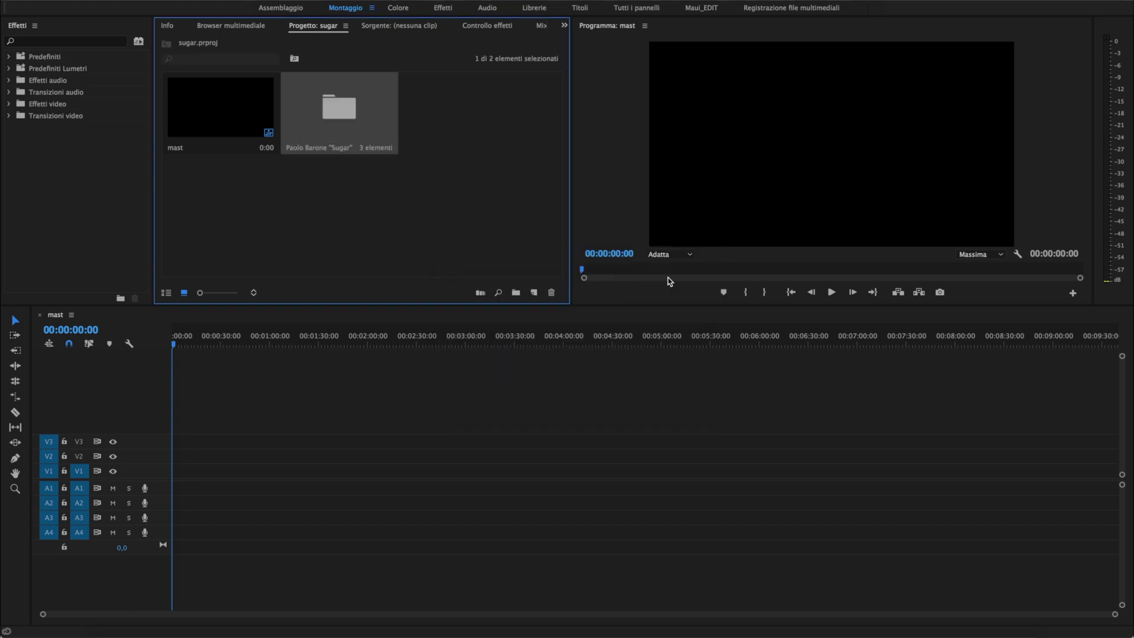
Place Sfondo copia on V1, cane on V2 and erba on V3, then select all three clips.
{"action": "double_click", "coordinate": [333, 120]}
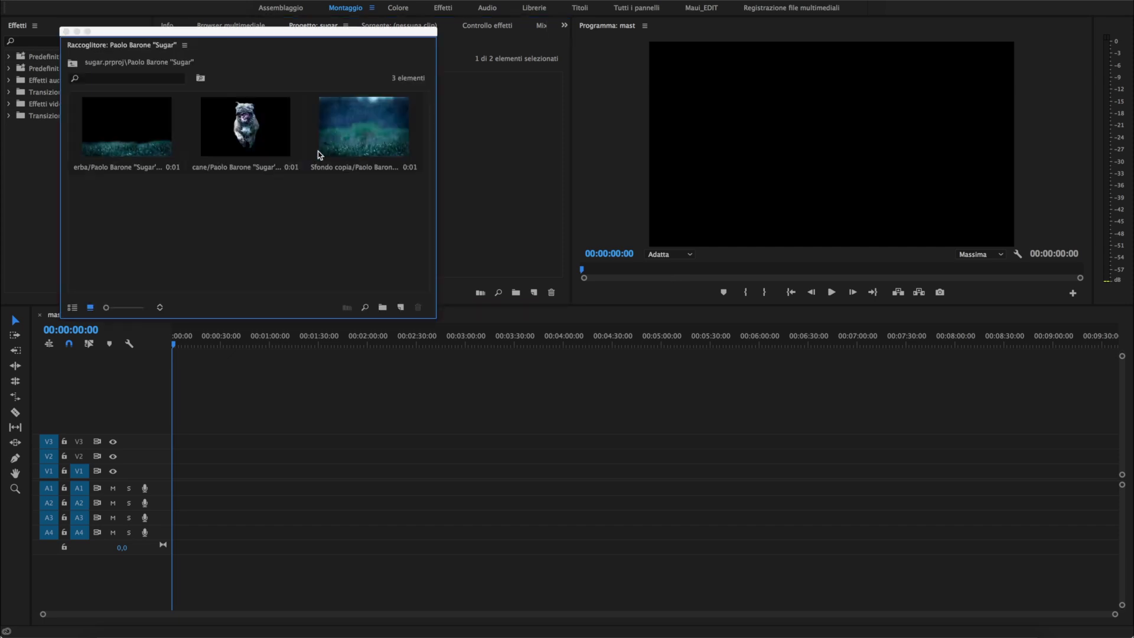
{"action": "mouse_move", "coordinate": [335, 133]}
{"action": "left_mouse_down"}
{"action": "mouse_move", "coordinate": [178, 476]}
{"action": "mouse_move", "coordinate": [328, 471]}
{"action": "mouse_move", "coordinate": [264, 466]}
{"action": "left_mouse_up"}
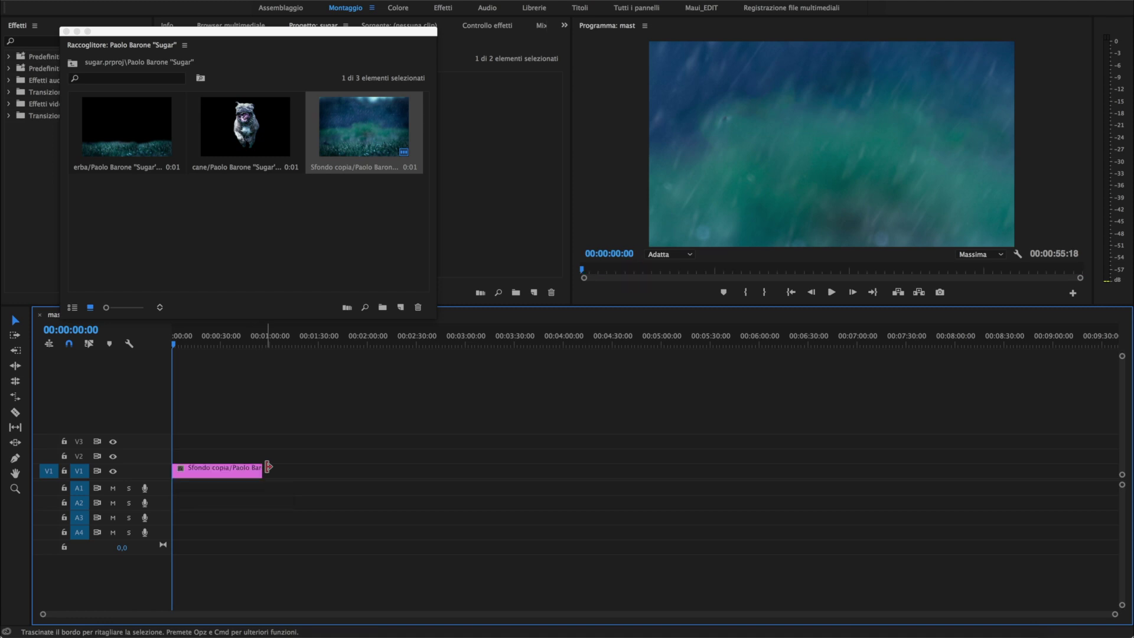
{"action": "mouse_move", "coordinate": [225, 138]}
{"action": "left_mouse_down"}
{"action": "mouse_move", "coordinate": [175, 460]}
{"action": "mouse_move", "coordinate": [262, 454]}
{"action": "left_mouse_up"}
{"action": "mouse_move", "coordinate": [127, 127]}
{"action": "left_mouse_down"}
{"action": "mouse_move", "coordinate": [190, 428]}
{"action": "mouse_move", "coordinate": [175, 442]}
{"action": "mouse_move", "coordinate": [263, 440]}
{"action": "left_mouse_up"}
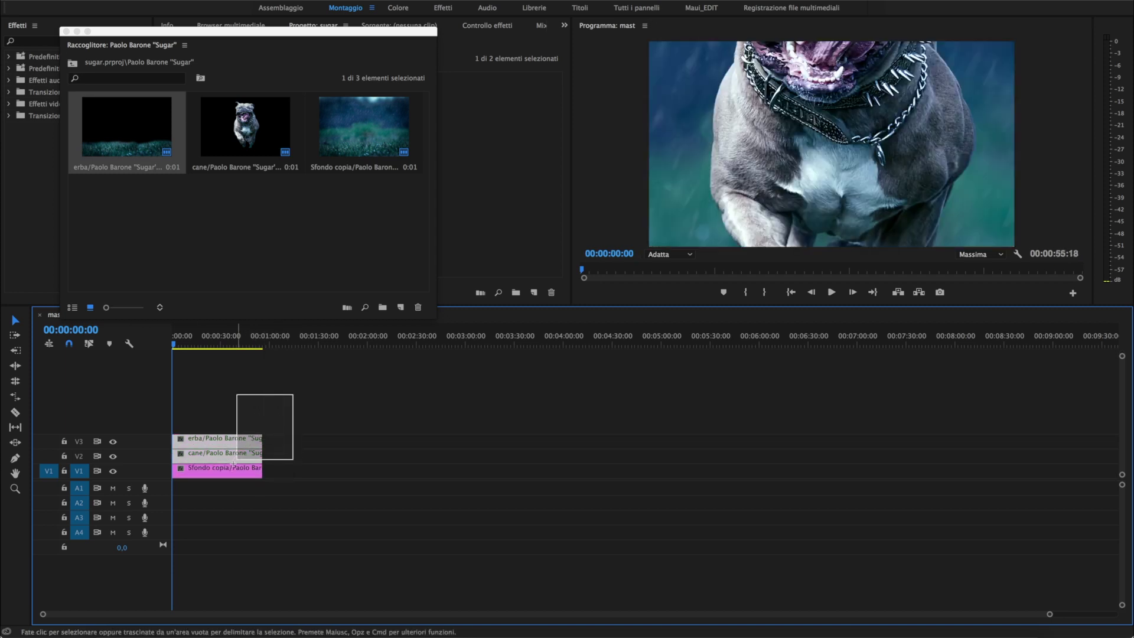
{"action": "left_click_drag", "start_coordinate": [293, 394], "coordinate": [217, 492]}
Apply Imposta su dimensione fotogramma to the three clips and play back the result.
{"action": "right_click", "coordinate": [221, 443]}
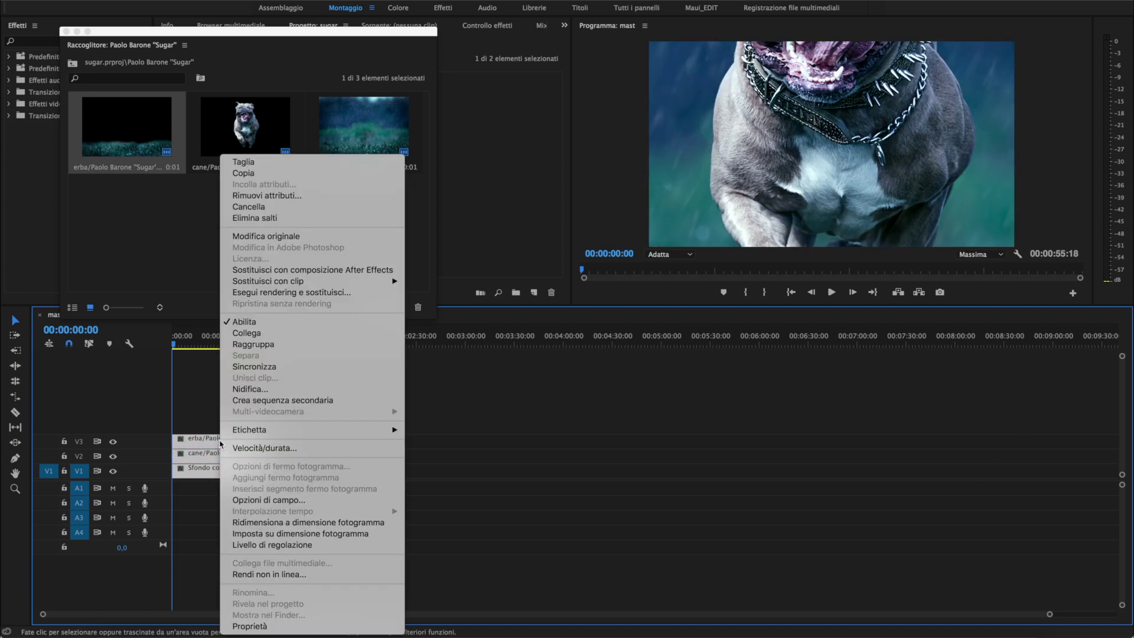
{"action": "left_click", "coordinate": [303, 535]}
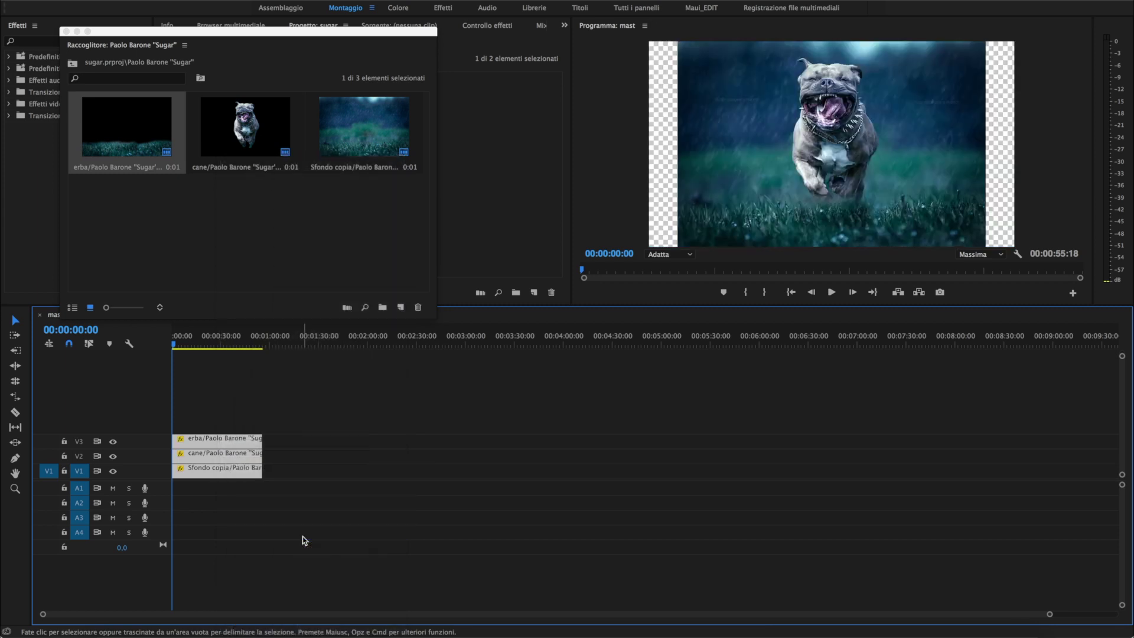
{"action": "left_click", "coordinate": [210, 390]}
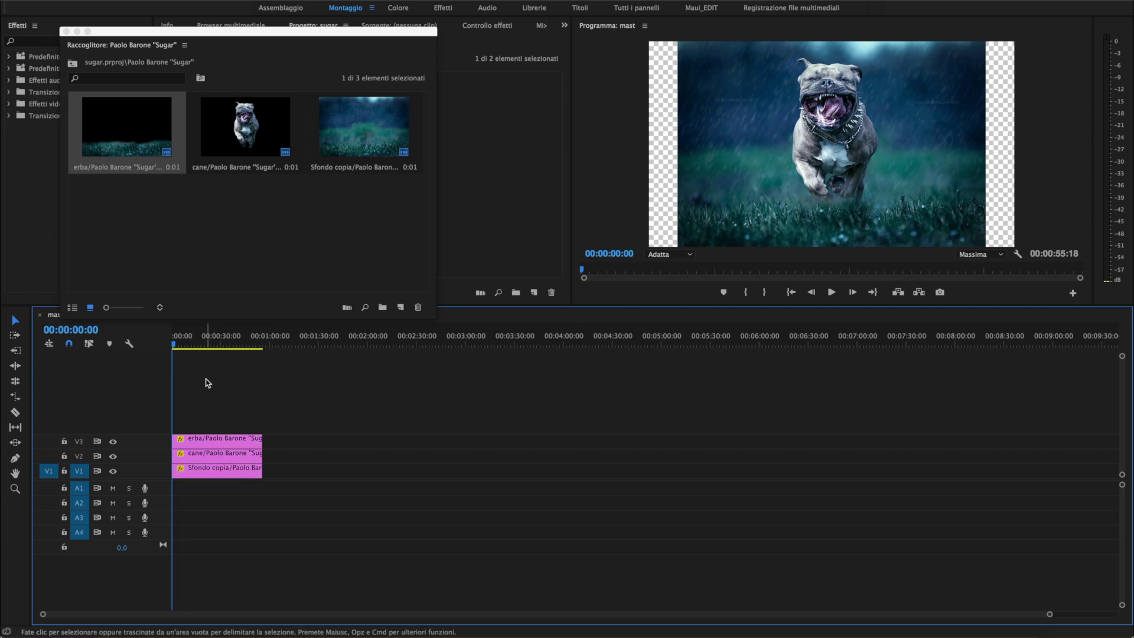
{"action": "key", "text": "space"}
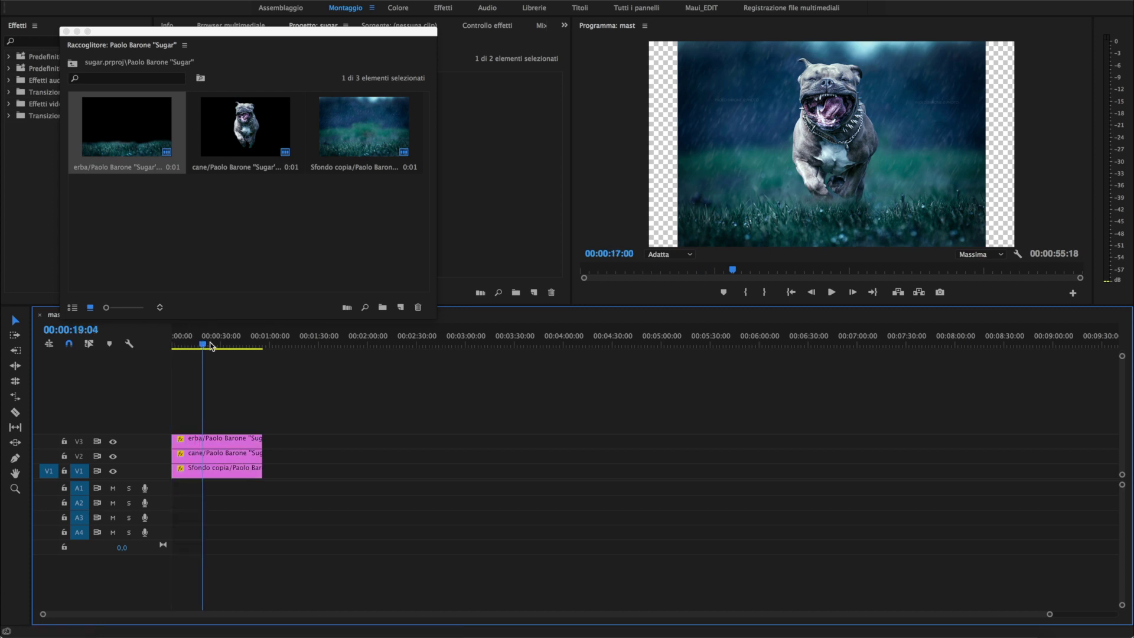
Close the floating layer bin and return the playhead to the sequence start.
{"action": "left_click", "coordinate": [66, 31]}
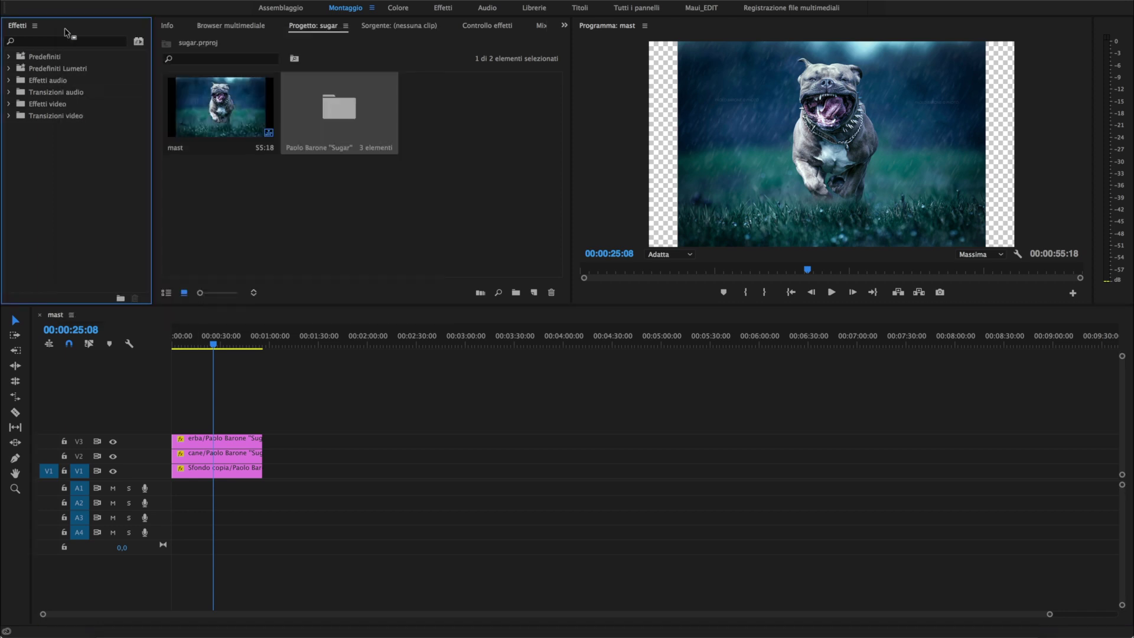
{"action": "left_click", "coordinate": [159, 349]}
{"action": "key", "text": "Home"}
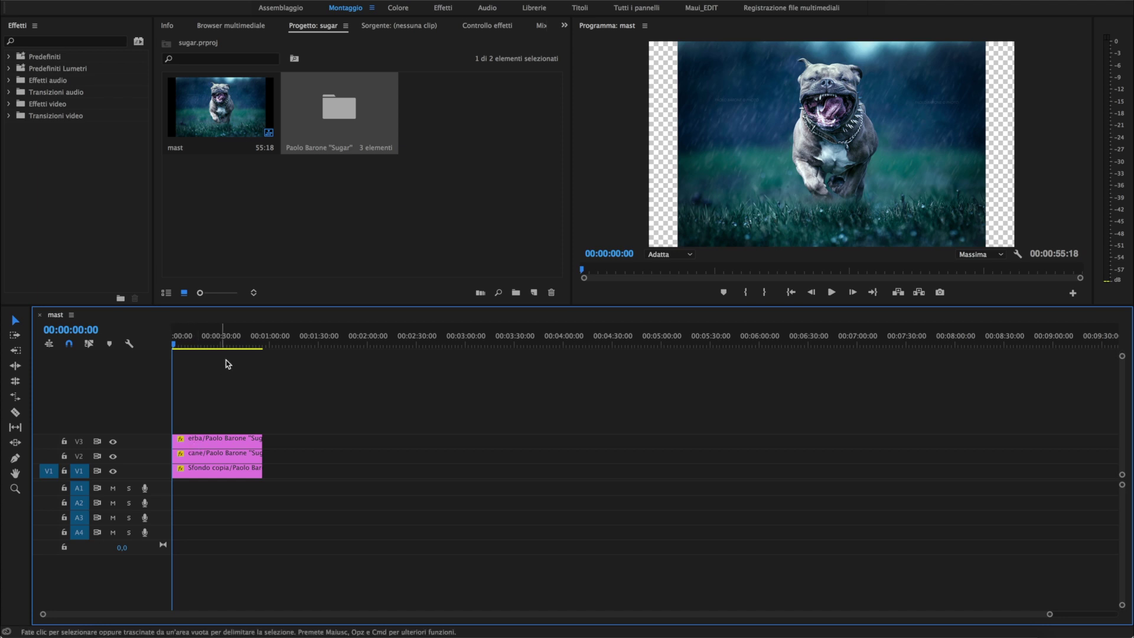
Scrub through the Sfondo copia clip to review its motion over time.
{"action": "left_click", "coordinate": [222, 476]}
{"action": "left_click", "coordinate": [182, 344]}
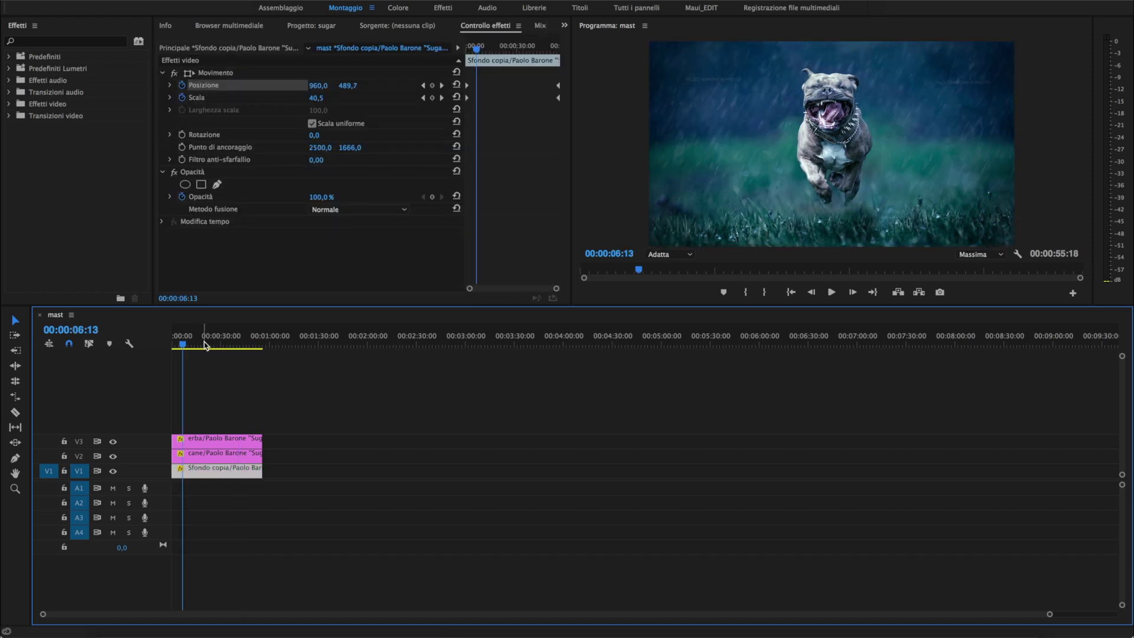
{"action": "left_click", "coordinate": [212, 346]}
{"action": "left_click", "coordinate": [239, 346]}
{"action": "mouse_move", "coordinate": [242, 346]}
{"action": "left_mouse_down"}
{"action": "mouse_move", "coordinate": [175, 348]}
{"action": "mouse_move", "coordinate": [244, 346]}
{"action": "mouse_move", "coordinate": [185, 353]}
{"action": "left_mouse_up"}
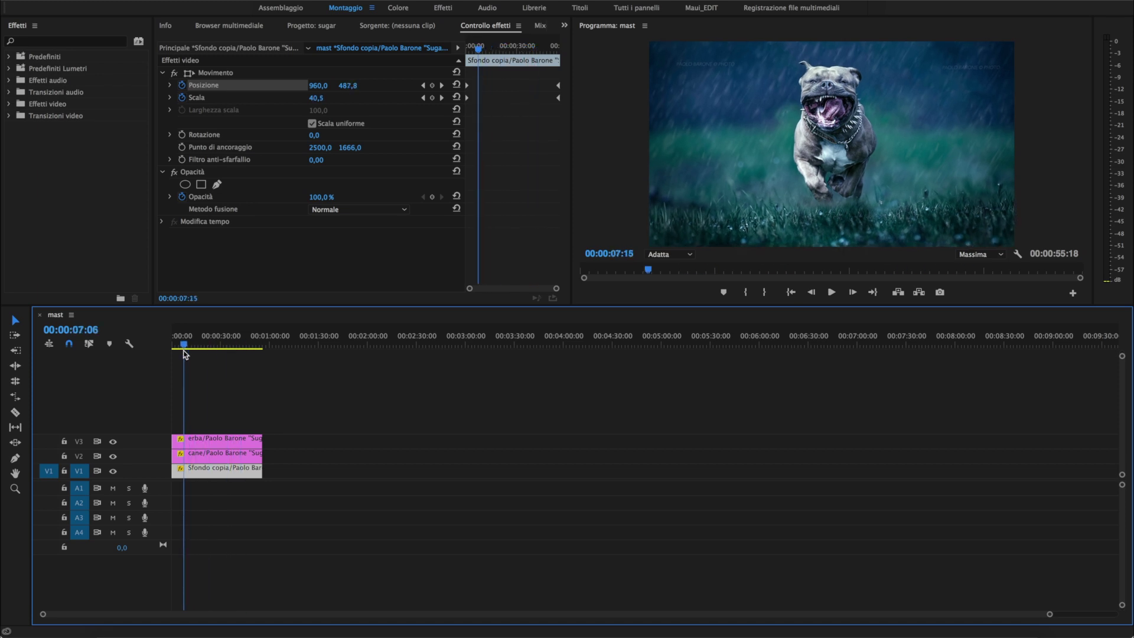
Keyframe the cane clip's Scala from 26 at the start to about 32 at the end.
{"action": "left_click", "coordinate": [222, 460]}
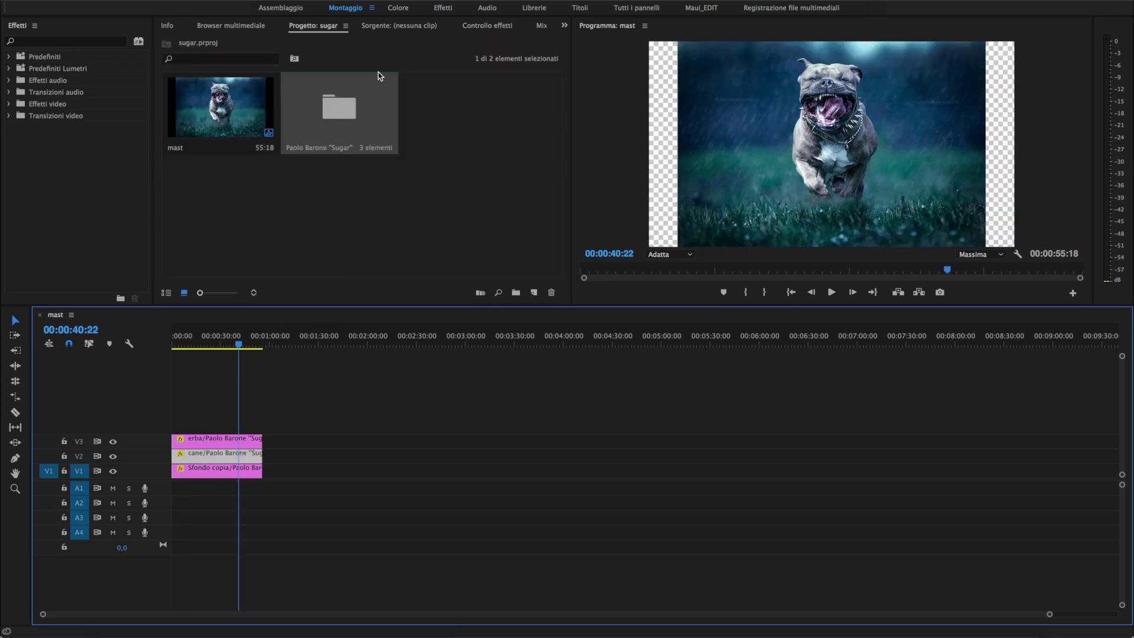
{"action": "left_click", "coordinate": [484, 26]}
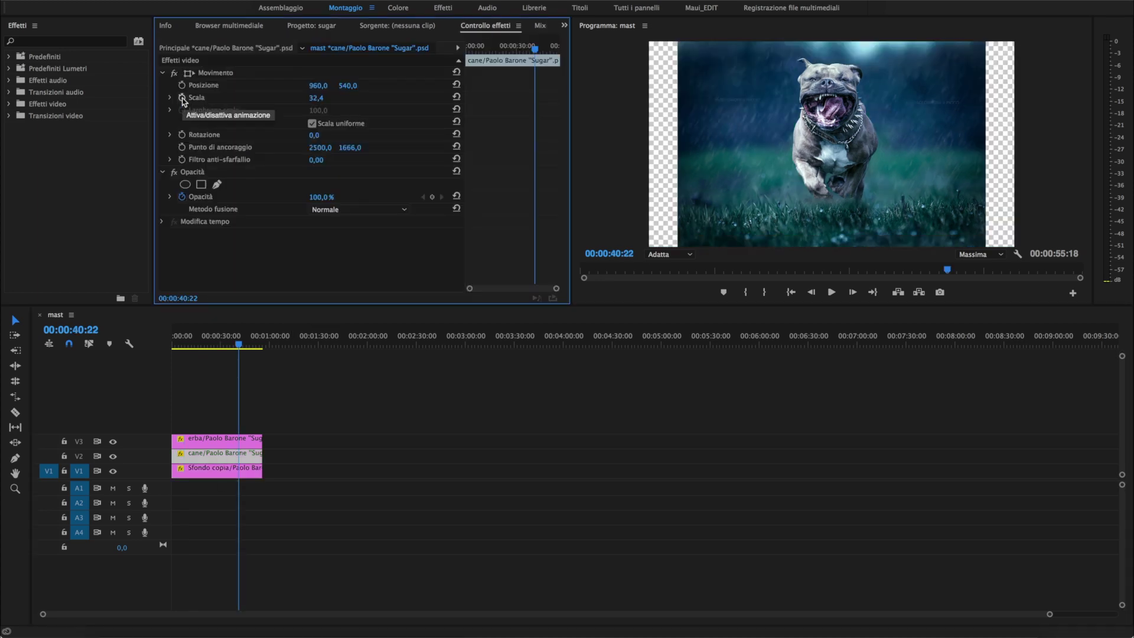
{"action": "left_click", "coordinate": [263, 342]}
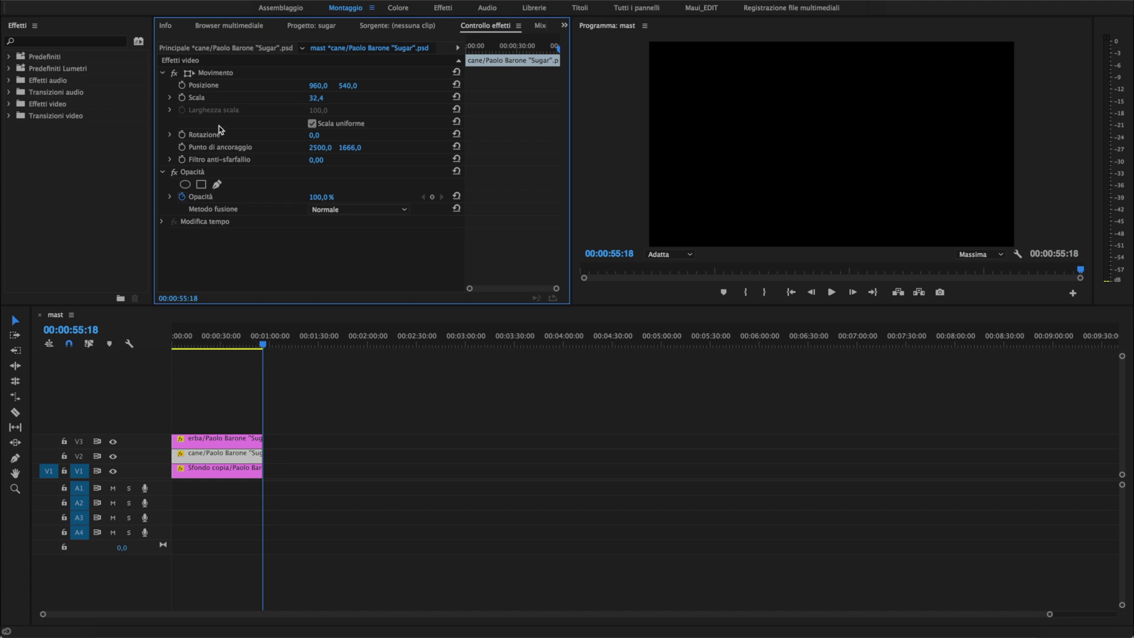
{"action": "left_click", "coordinate": [181, 98]}
{"action": "key", "text": "Home"}
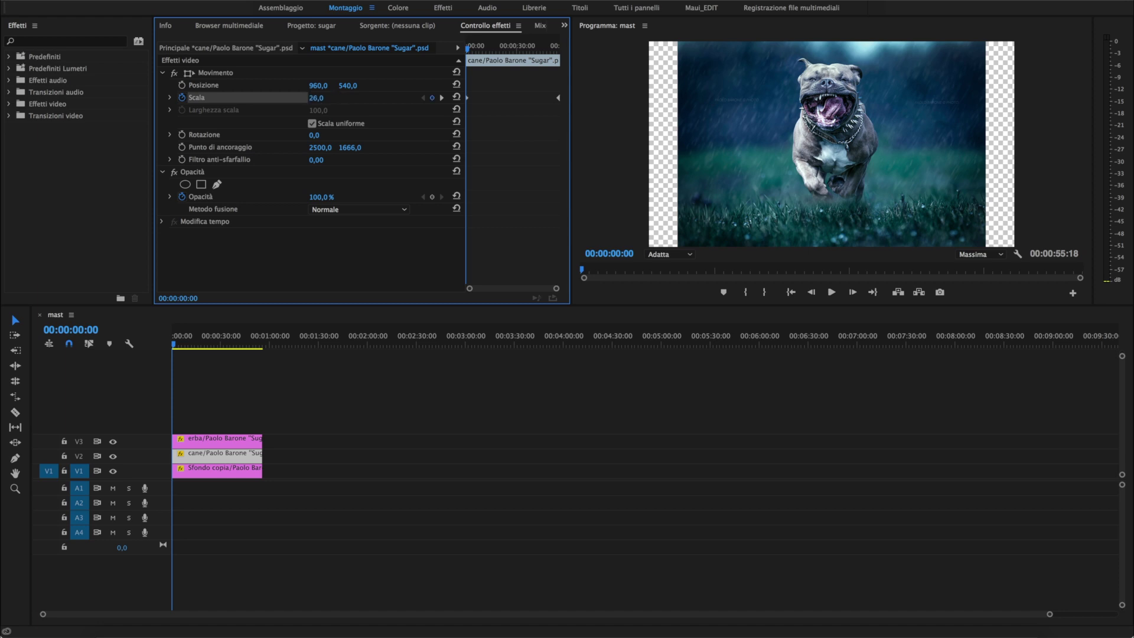
{"action": "left_click_drag", "start_coordinate": [189, 338], "coordinate": [238, 348]}
{"action": "key", "text": "Home"}
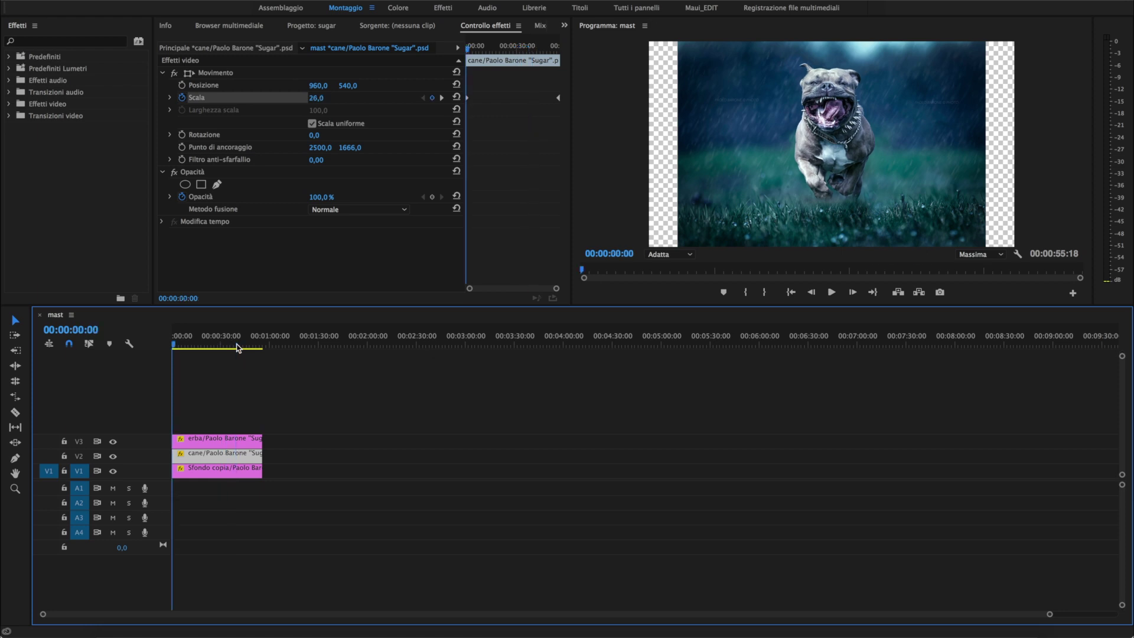
{"action": "left_click", "coordinate": [324, 98]}
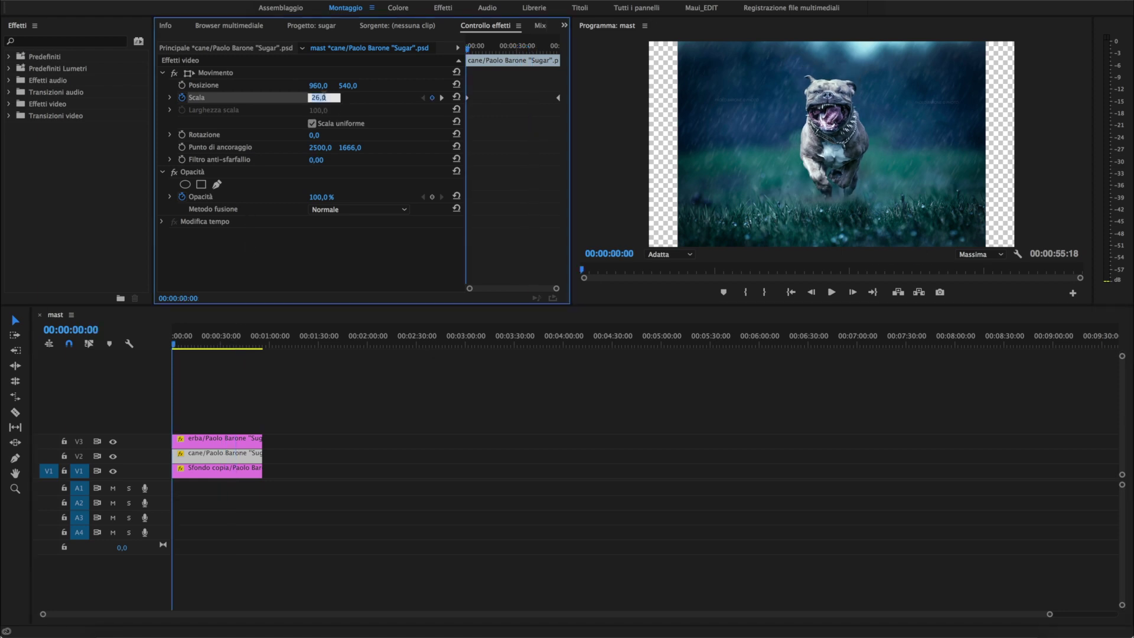
{"action": "type", "text": "28"}
{"action": "left_click", "coordinate": [229, 347]}
{"action": "left_click", "coordinate": [256, 346]}
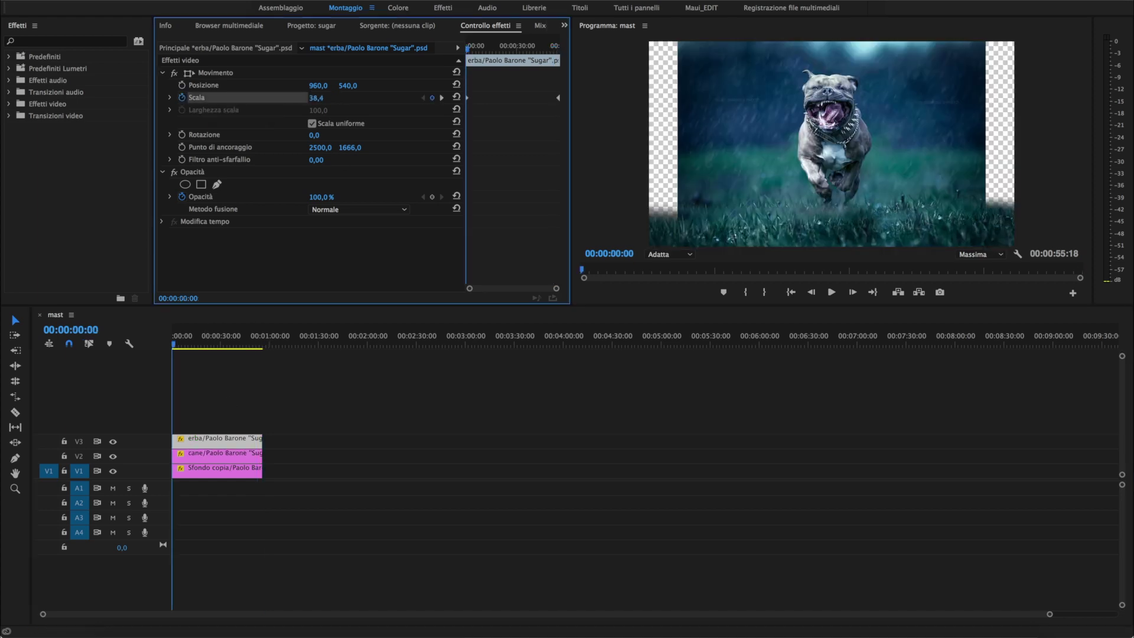
{"action": "left_click", "coordinate": [225, 471]}
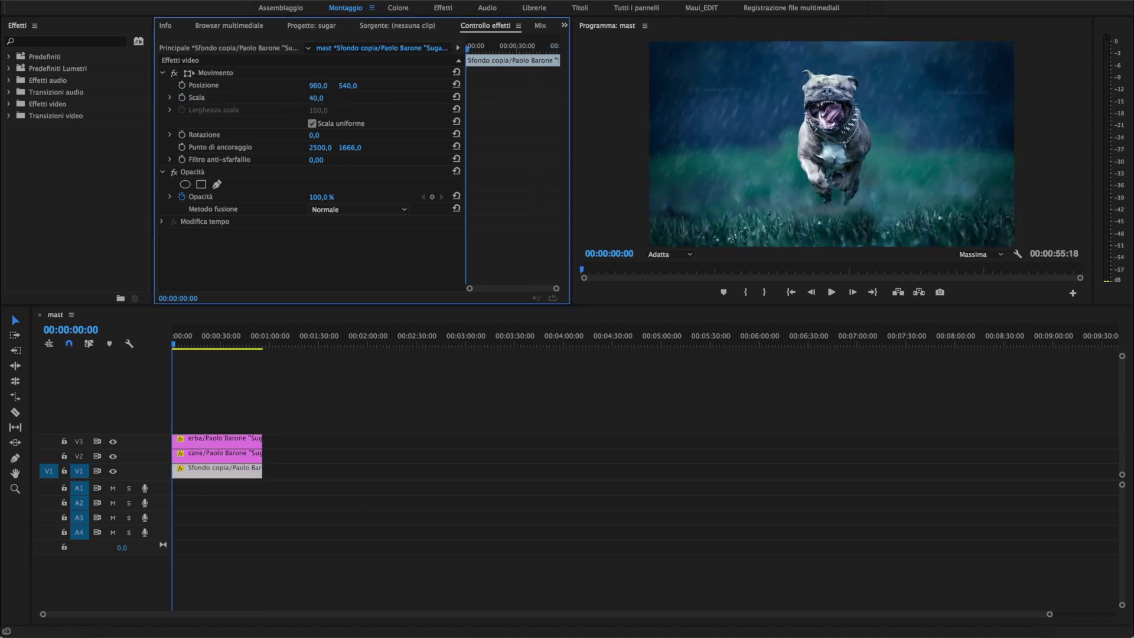
{"action": "left_click", "coordinate": [316, 99]}
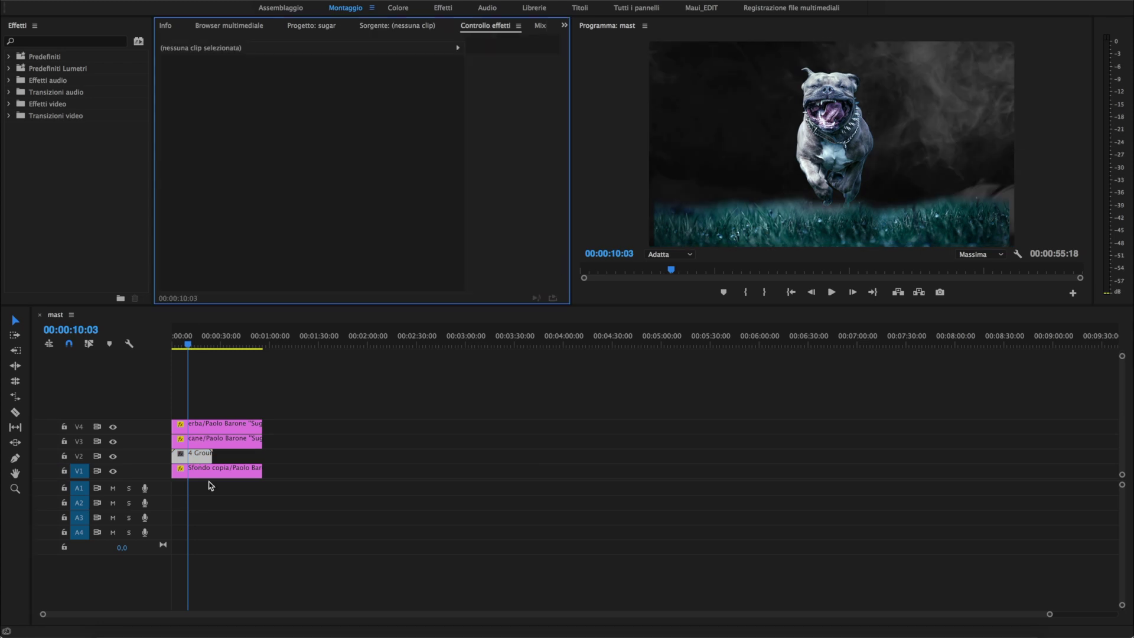
Set the Ground Fog clip to Schiarisci blending and remove all its saturation.
{"action": "left_click", "coordinate": [401, 312]}
{"action": "left_click_drag", "start_coordinate": [197, 345], "coordinate": [203, 346]}
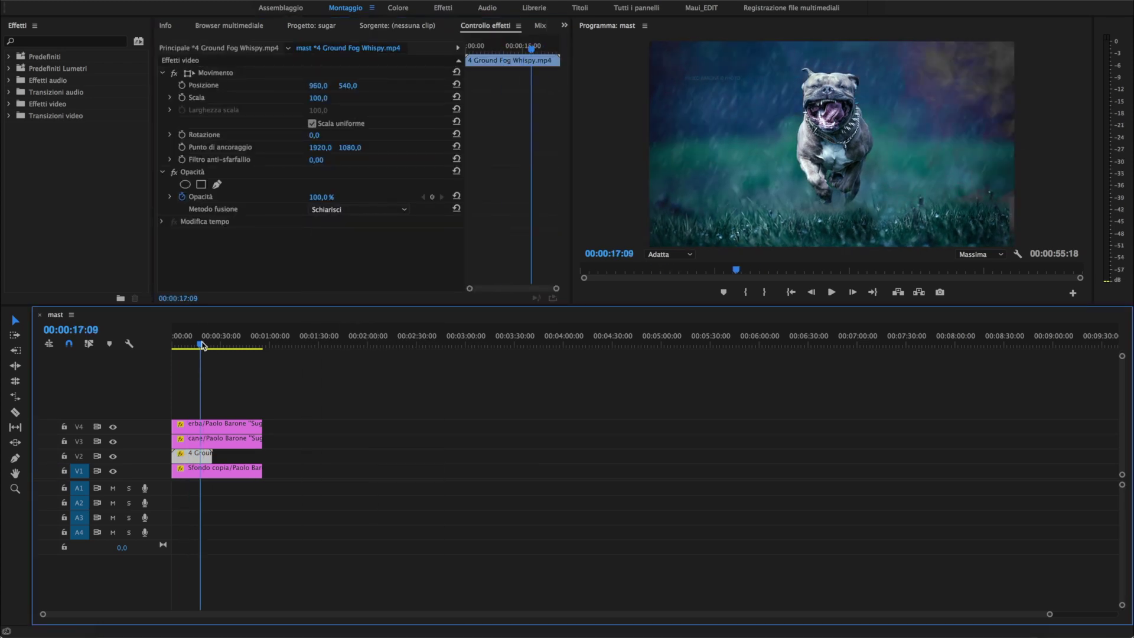
{"action": "left_click", "coordinate": [398, 7]}
{"action": "left_click_drag", "start_coordinate": [1040, 319], "coordinate": [978, 322]}
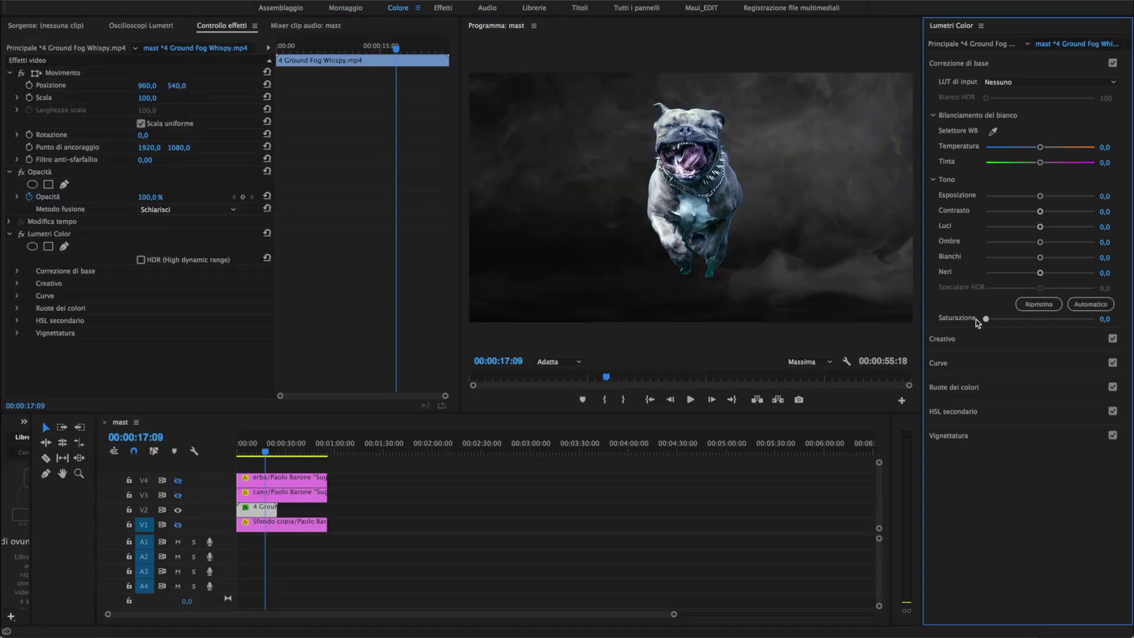
{"action": "left_click", "coordinate": [351, 8]}
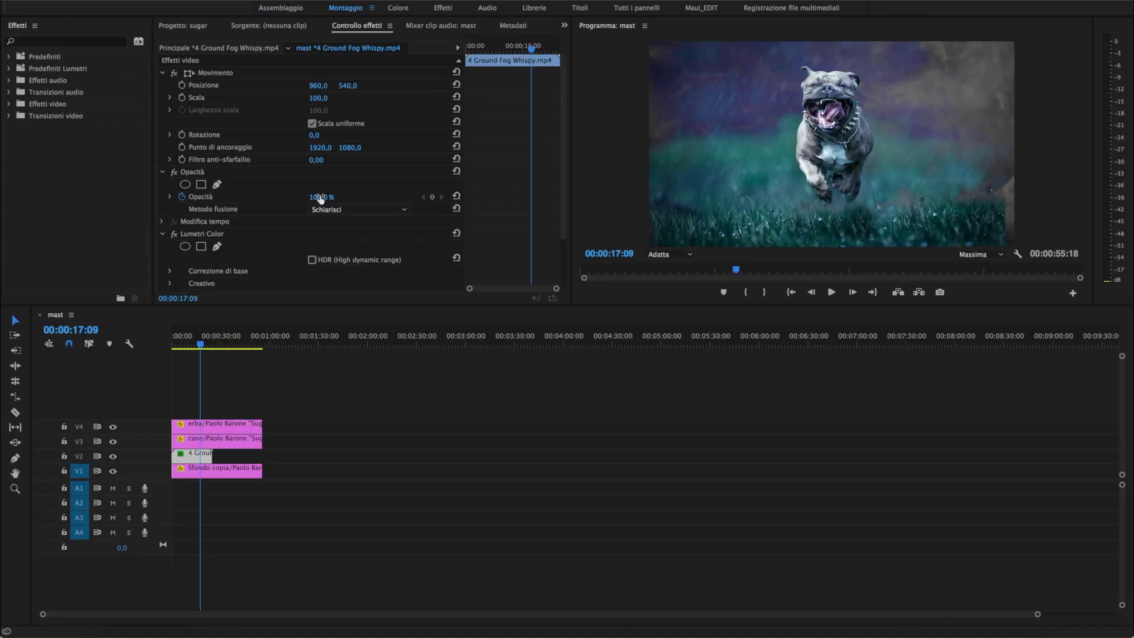
{"action": "type", "text": "20"}
{"action": "left_click", "coordinate": [191, 336]}
Import 8 Ground Fog Light onto V5 and blend it as Scherma lineare (Aggiungi).
{"action": "key", "text": "super+i"}
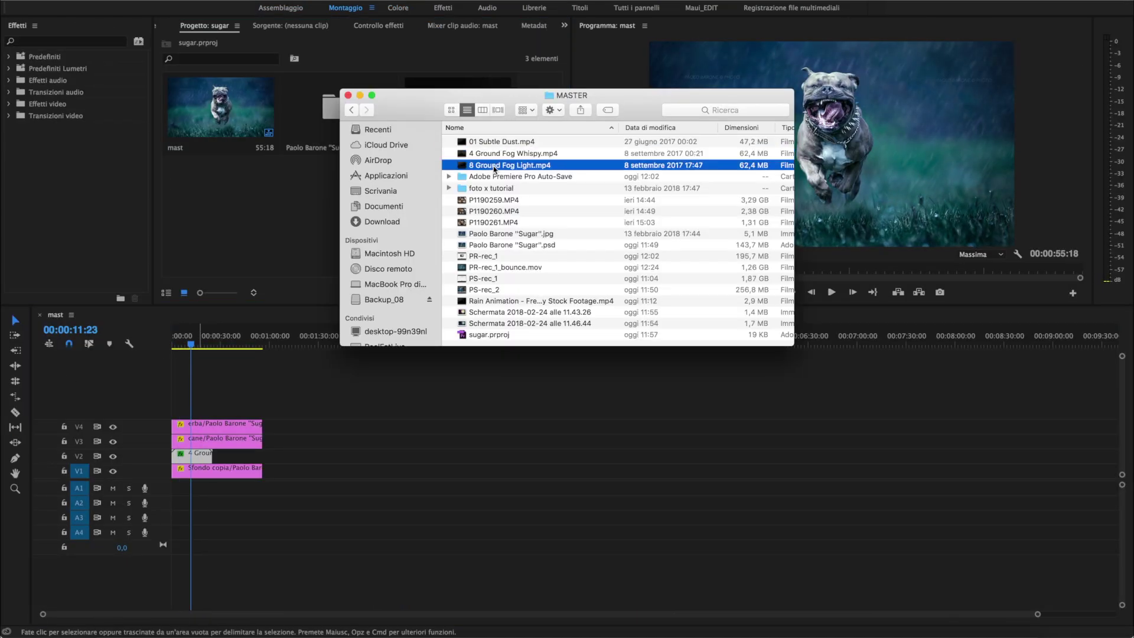
{"action": "double_click", "coordinate": [494, 166]}
{"action": "left_click", "coordinate": [357, 209]}
{"action": "left_click", "coordinate": [355, 294]}
{"action": "left_click", "coordinate": [201, 338]}
{"action": "left_click", "coordinate": [357, 210]}
{"action": "left_click", "coordinate": [355, 346]}
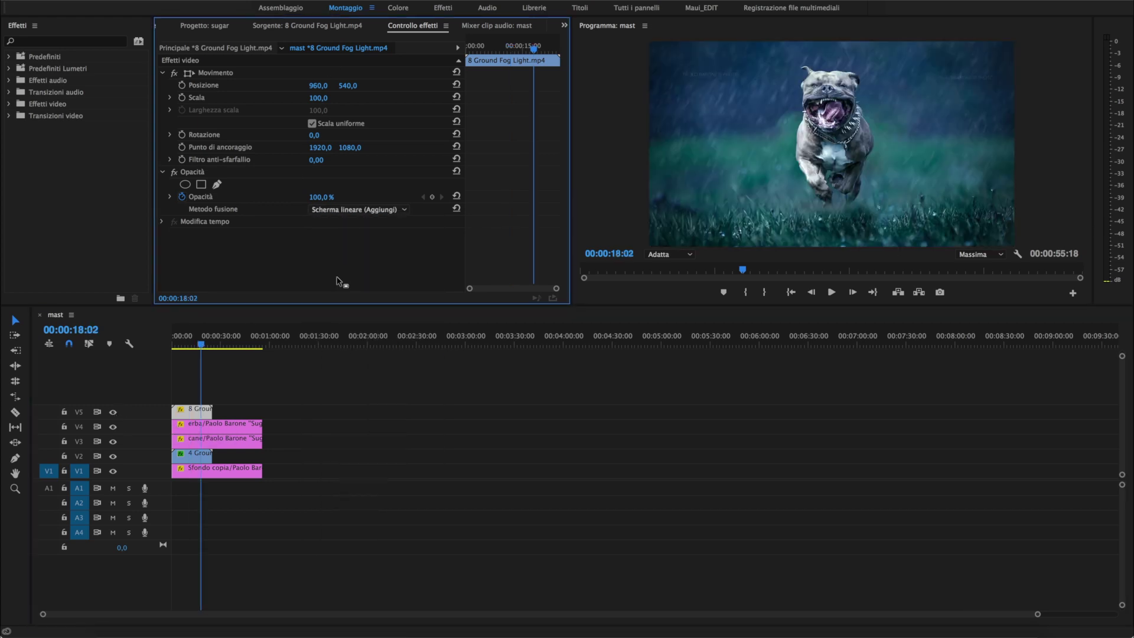
Set the fog clip's opacity to 50%, checking it with the lower tracks hidden.
{"action": "mouse_move", "coordinate": [113, 470]}
{"action": "left_mouse_down"}
{"action": "mouse_move", "coordinate": [113, 427]}
{"action": "mouse_move", "coordinate": [112, 471]}
{"action": "left_mouse_up"}
{"action": "left_click", "coordinate": [323, 196]}
{"action": "type", "text": "50"}
{"action": "key", "text": "Return"}
{"action": "left_click", "coordinate": [191, 340]}
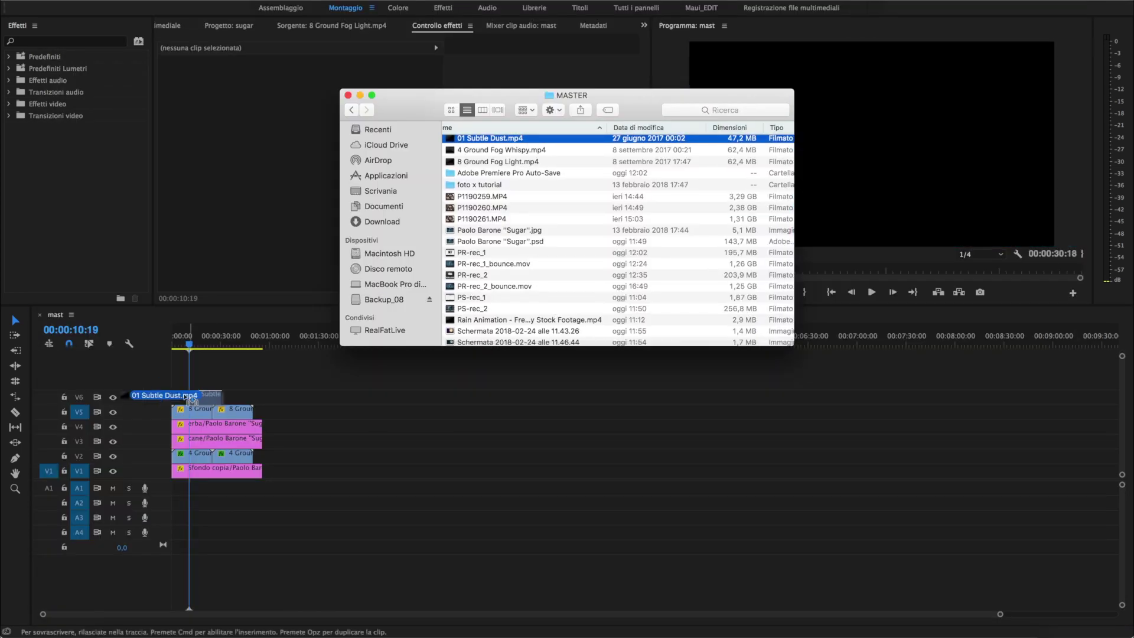
Place 01 Subtle Dust in the sequence and trim the end of the V3 clip.
{"action": "left_click_drag", "start_coordinate": [495, 143], "coordinate": [195, 390]}
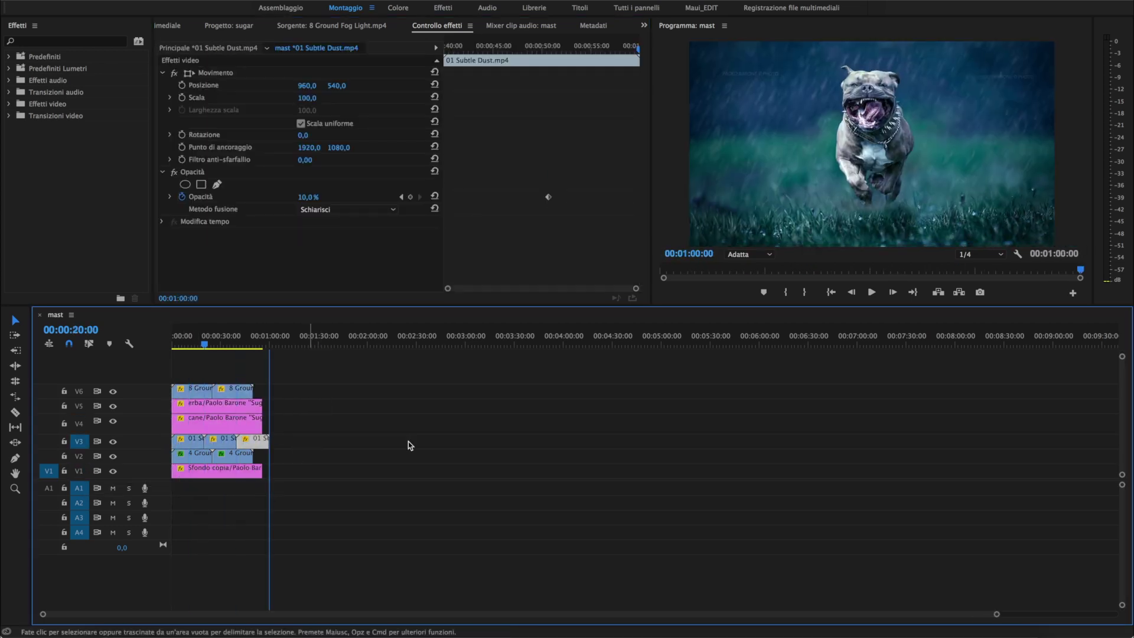
{"action": "left_click_drag", "start_coordinate": [269, 441], "coordinate": [254, 442]}
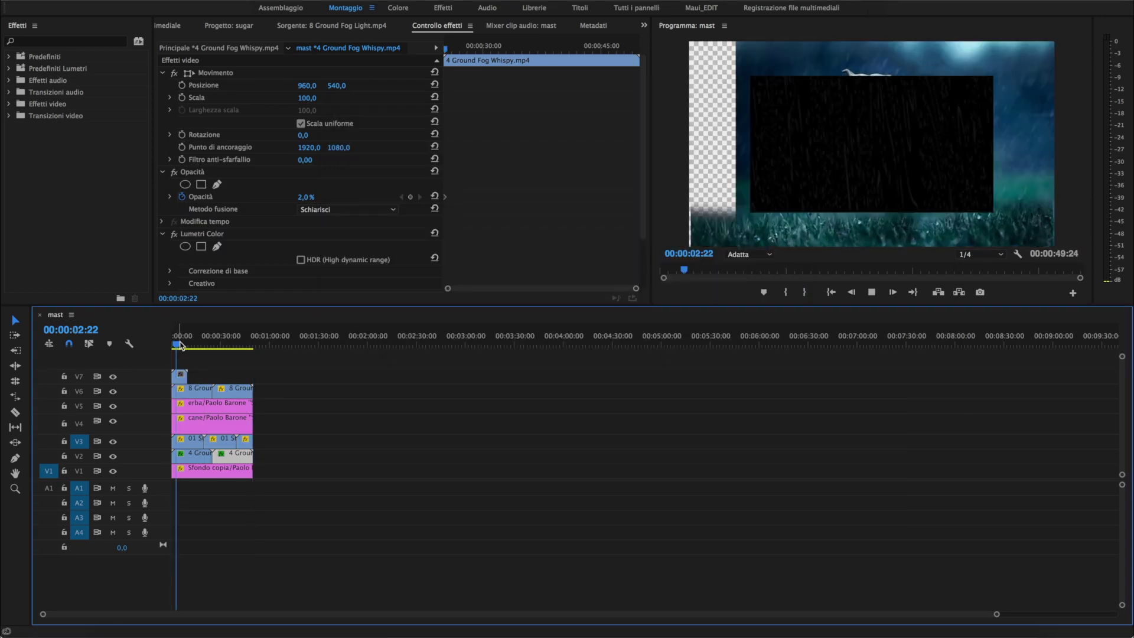
Select the Rain Animation clip on V7 and rotate it to 18°.
{"action": "left_click", "coordinate": [347, 210]}
{"action": "left_click", "coordinate": [316, 216]}
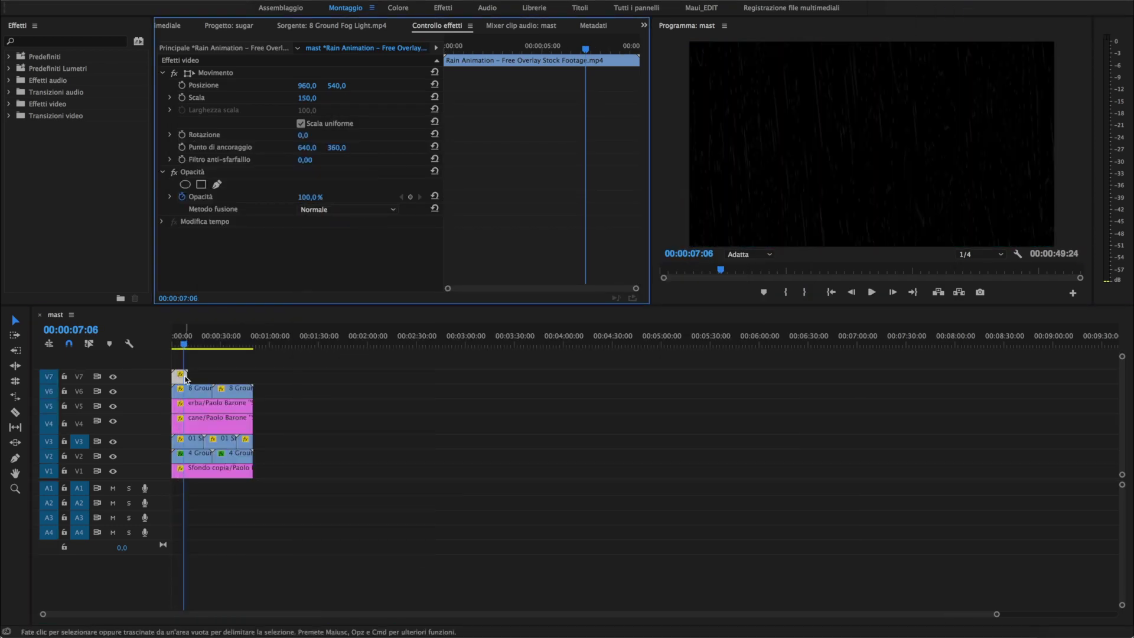
{"action": "left_click_drag", "start_coordinate": [302, 135], "coordinate": [316, 132]}
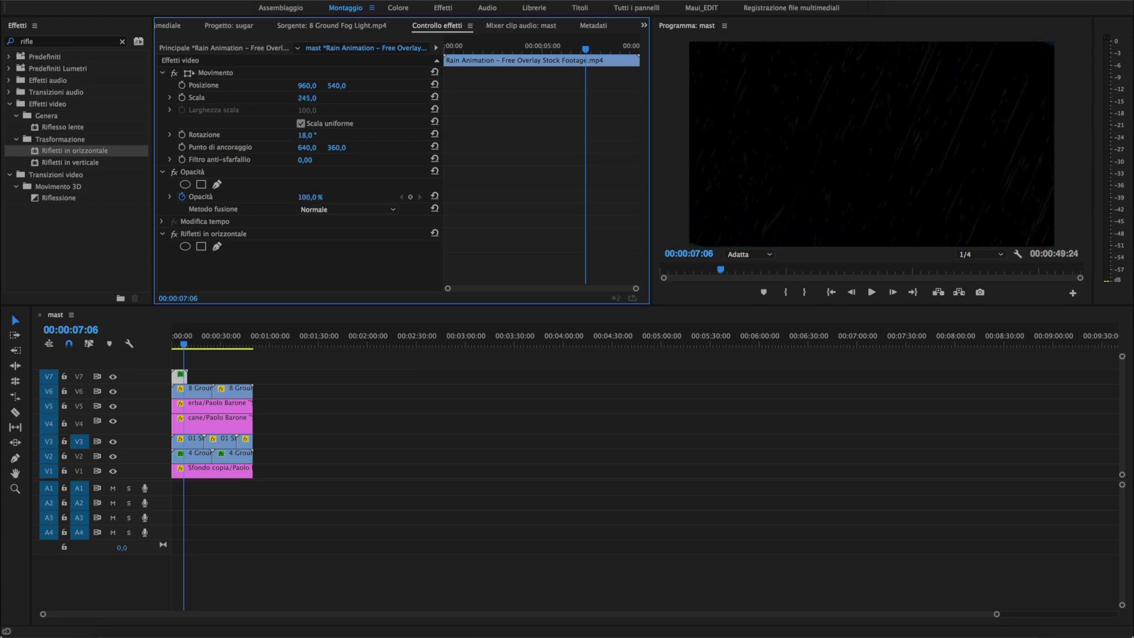
{"action": "left_click_drag", "start_coordinate": [247, 341], "coordinate": [192, 348]}
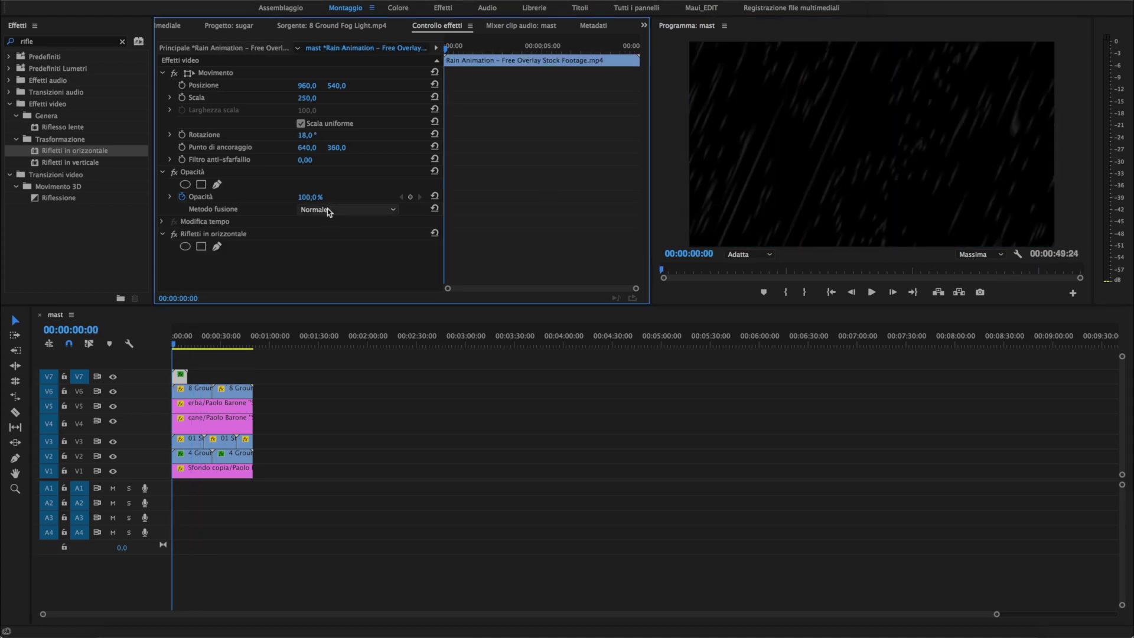
Blend the rain overlay with Sovrapponi and preview it at 00:00:03:24.
{"action": "left_click", "coordinate": [329, 212]}
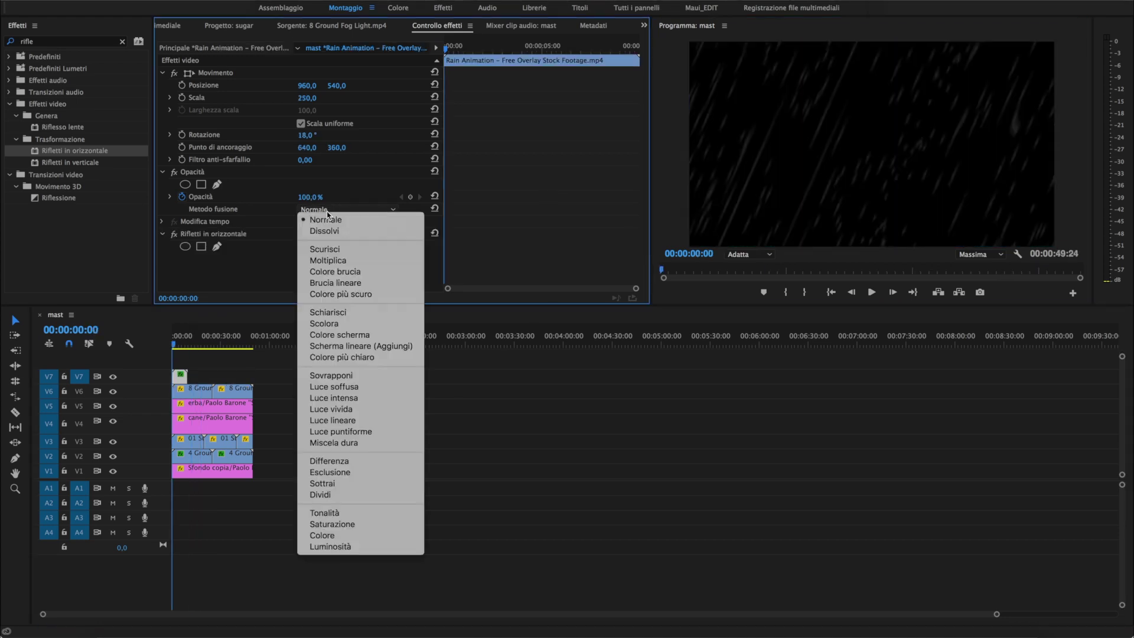
{"action": "left_click", "coordinate": [339, 379]}
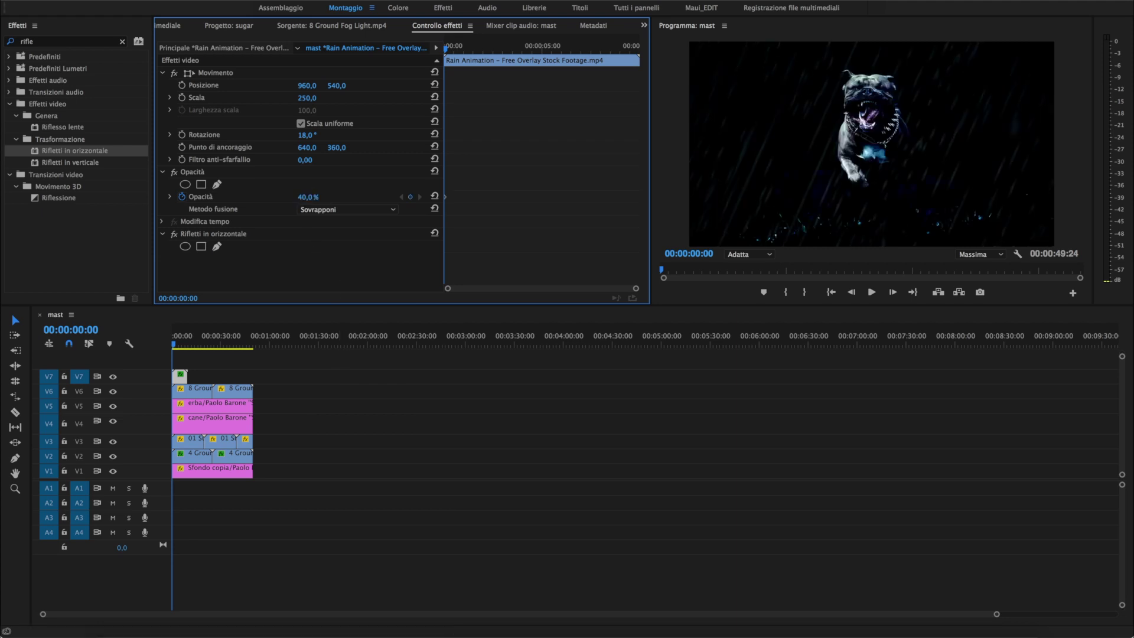
{"action": "left_click", "coordinate": [179, 346]}
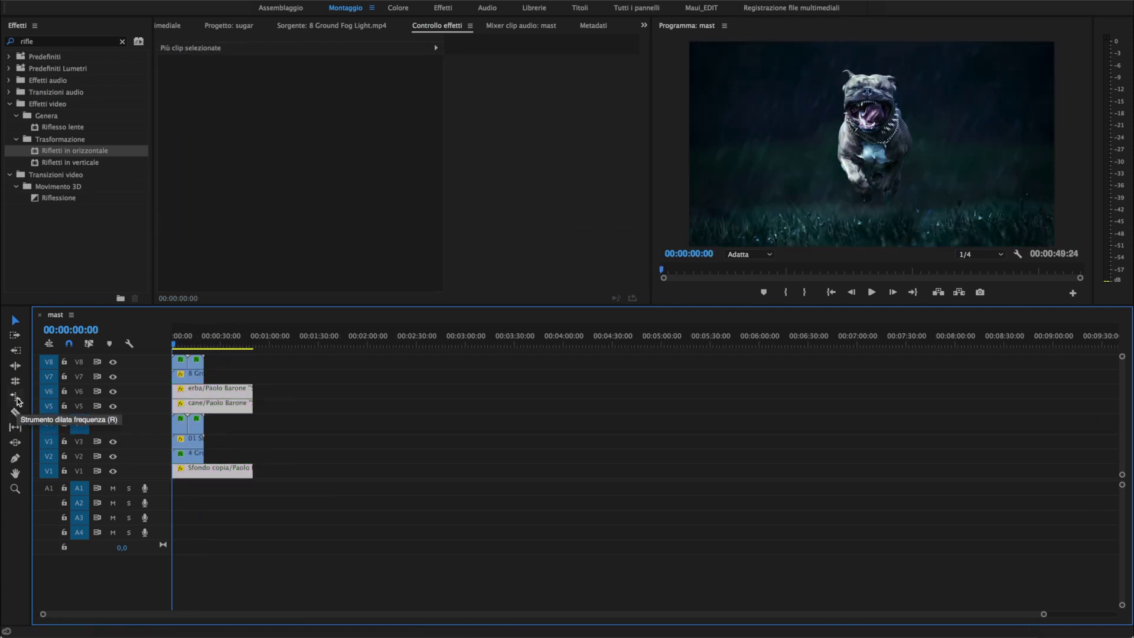
Rate-stretch all the layers to a 10-second duration.
{"action": "left_click", "coordinate": [16, 398]}
{"action": "left_click_drag", "start_coordinate": [248, 392], "coordinate": [234, 393]}
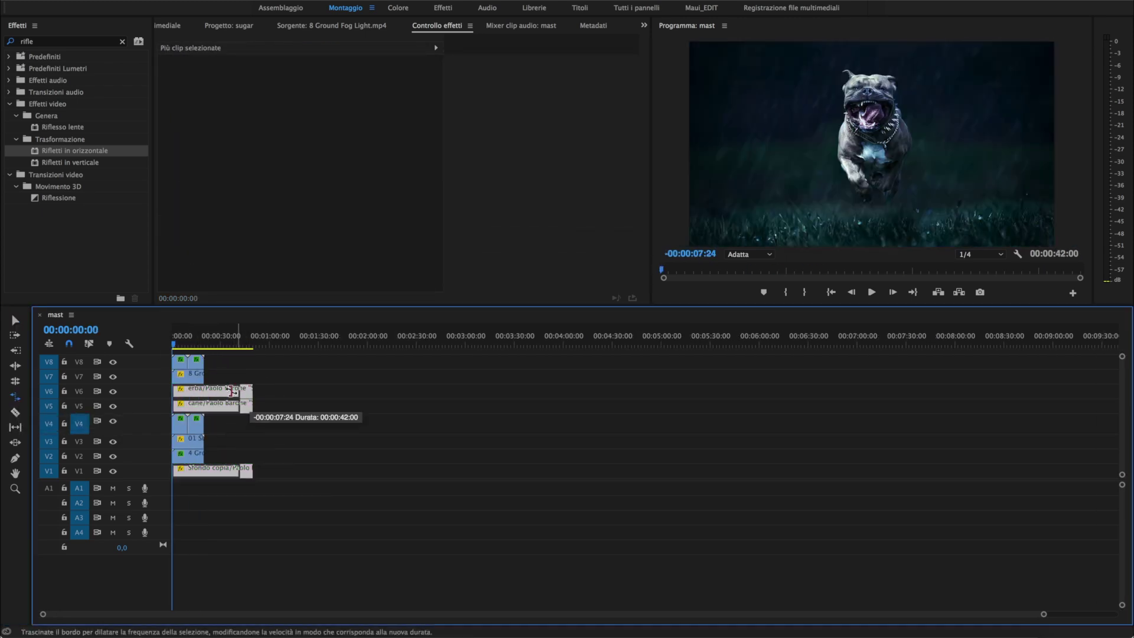
{"action": "key", "text": "r"}
{"action": "left_click_drag", "start_coordinate": [175, 344], "coordinate": [187, 347]}
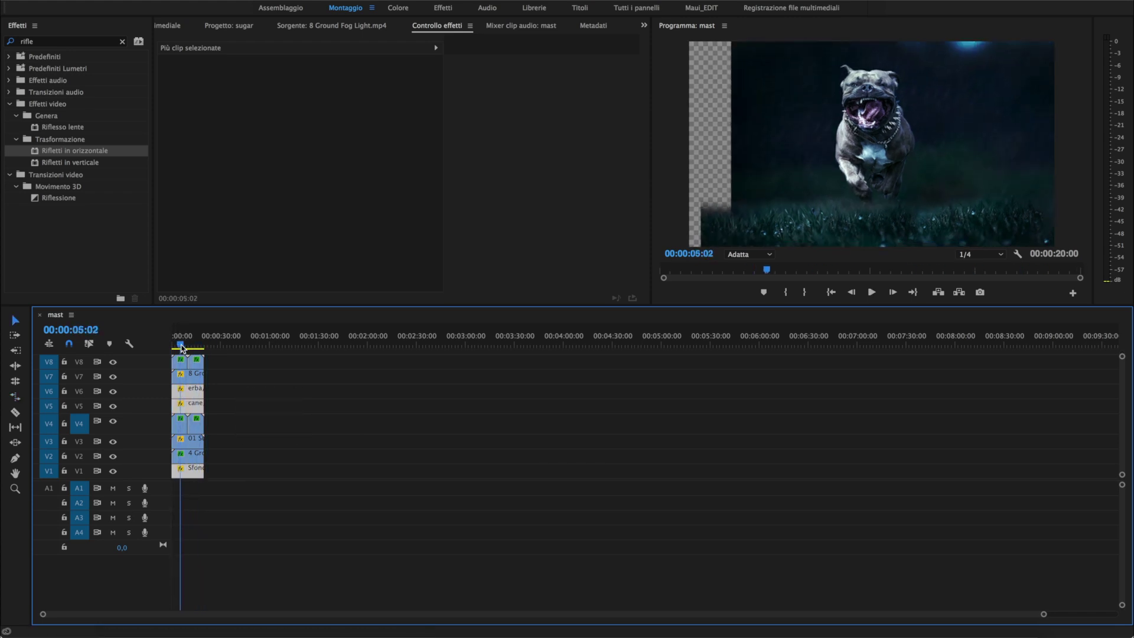
Delete the leftover duplicate clips and save the project.
{"action": "left_click", "coordinate": [196, 429]}
{"action": "key", "text": "Delete"}
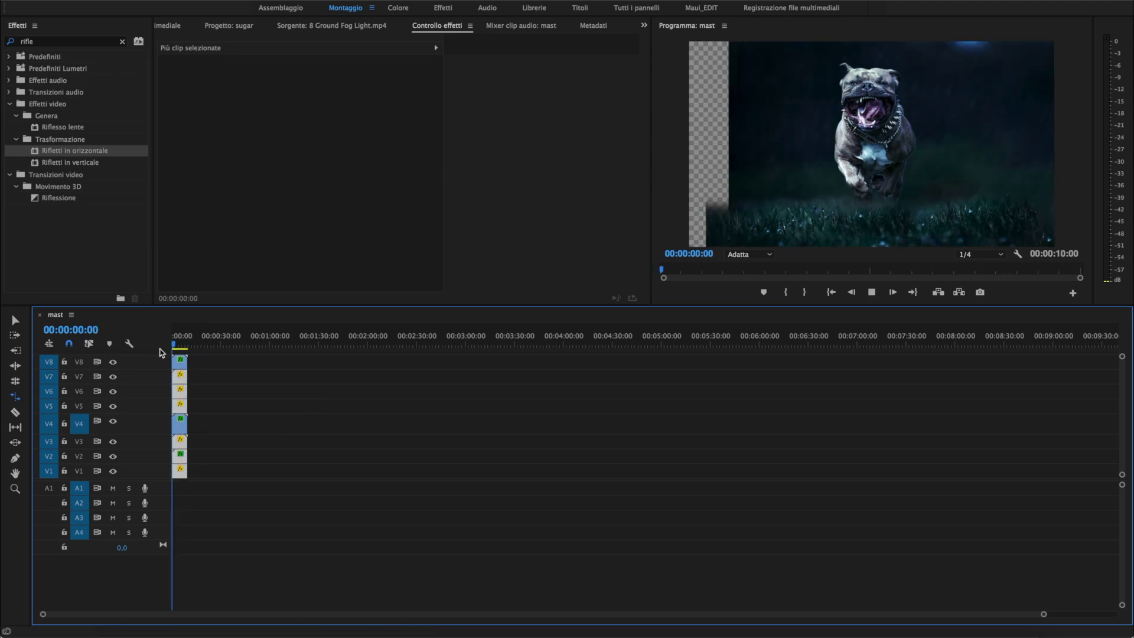
{"action": "key", "text": "ctrl+s"}
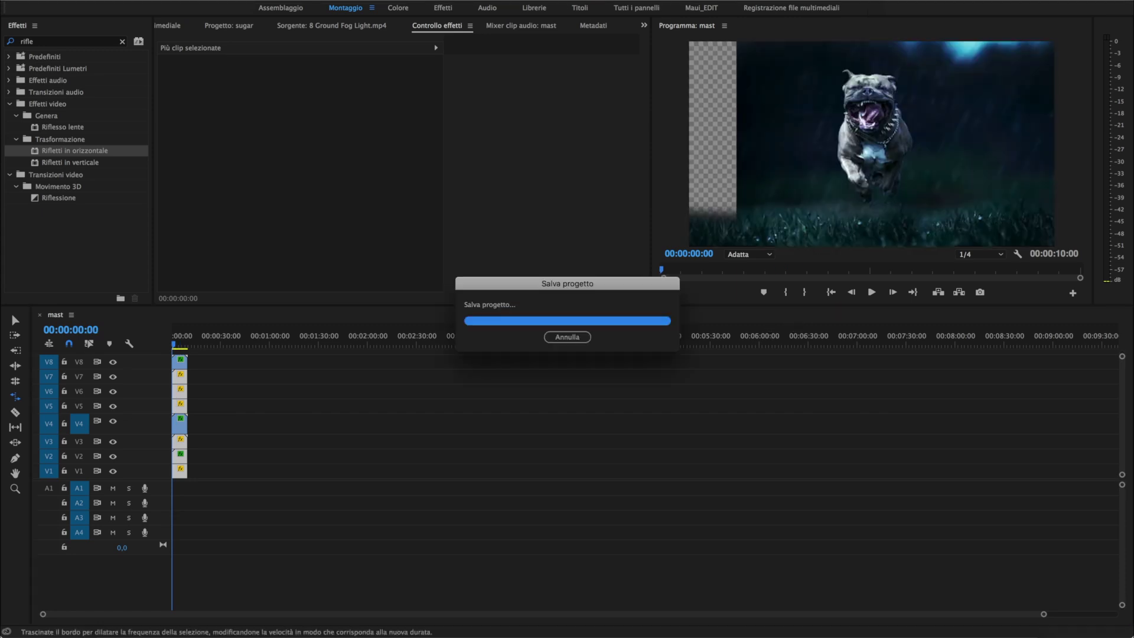
Create a new sequence from PR_no_audio.mov and preview it to the end.
{"action": "right_click", "coordinate": [384, 177]}
{"action": "left_click", "coordinate": [481, 357]}
{"action": "left_click_drag", "start_coordinate": [203, 342], "coordinate": [602, 343]}
Set a start position keyframe on PR_no_audio, moving the dog image lower in frame.
{"action": "left_click", "coordinate": [452, 27]}
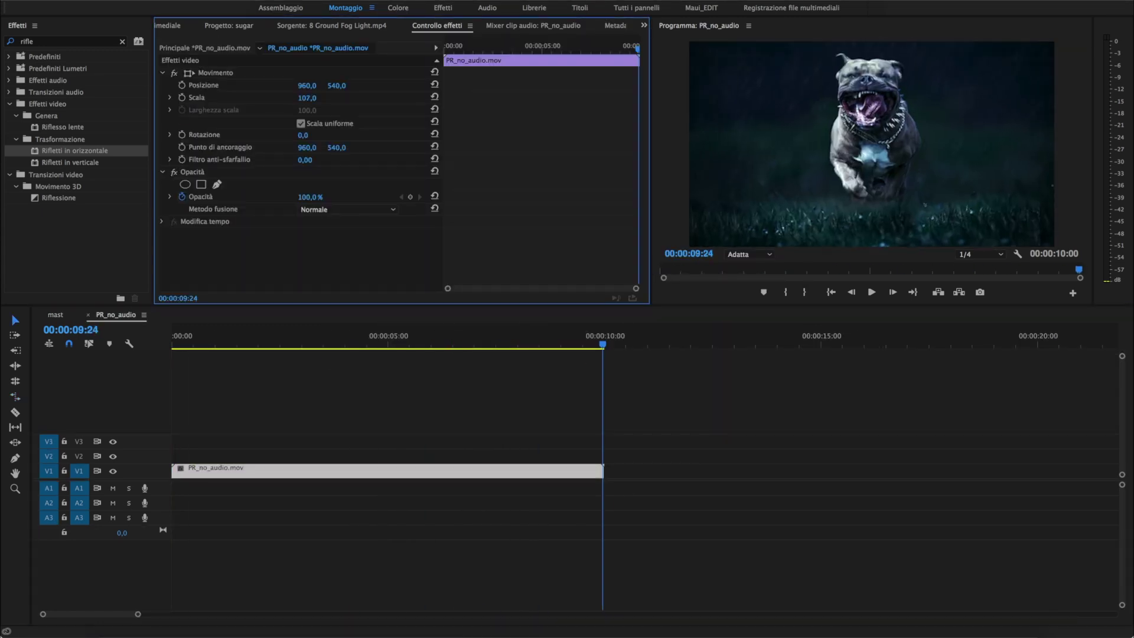
{"action": "key", "text": "Home"}
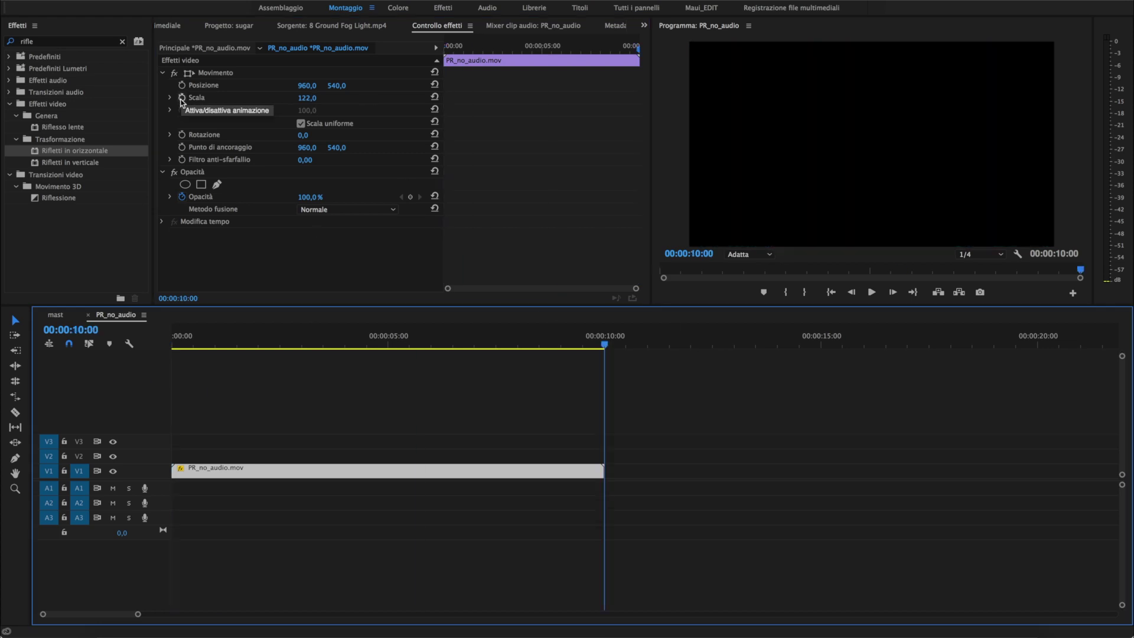
{"action": "left_click", "coordinate": [181, 85]}
{"action": "left_click_drag", "start_coordinate": [337, 86], "coordinate": [401, 85]}
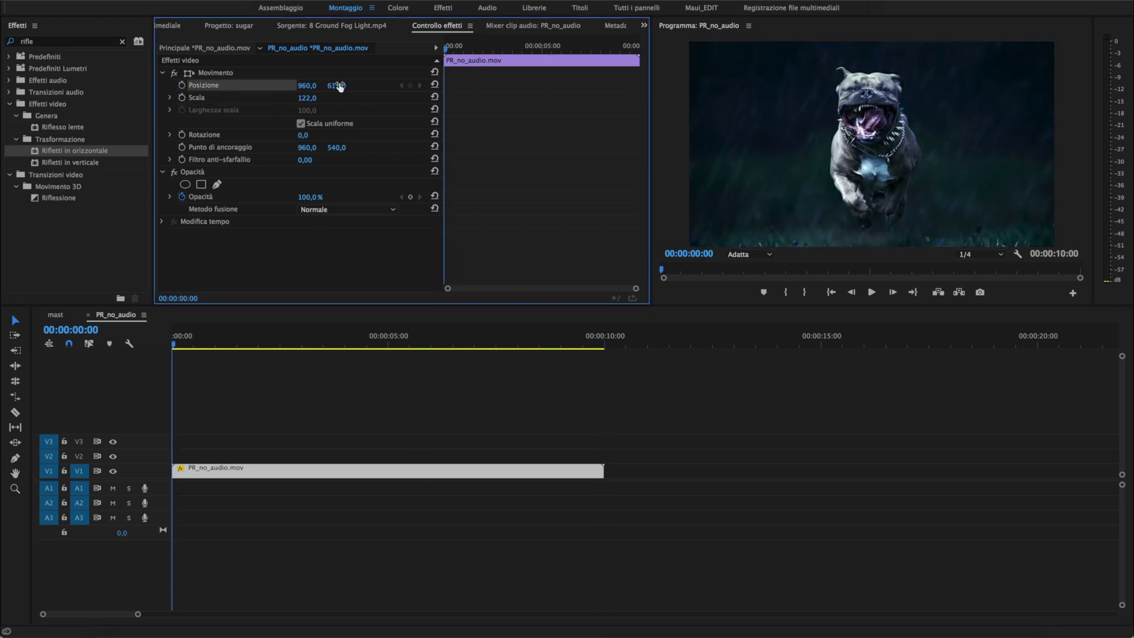
Keyframe a 5° rotation partway through, then add the rain-and-highway audio to A1.
{"action": "key", "text": "End"}
{"action": "key", "text": "space"}
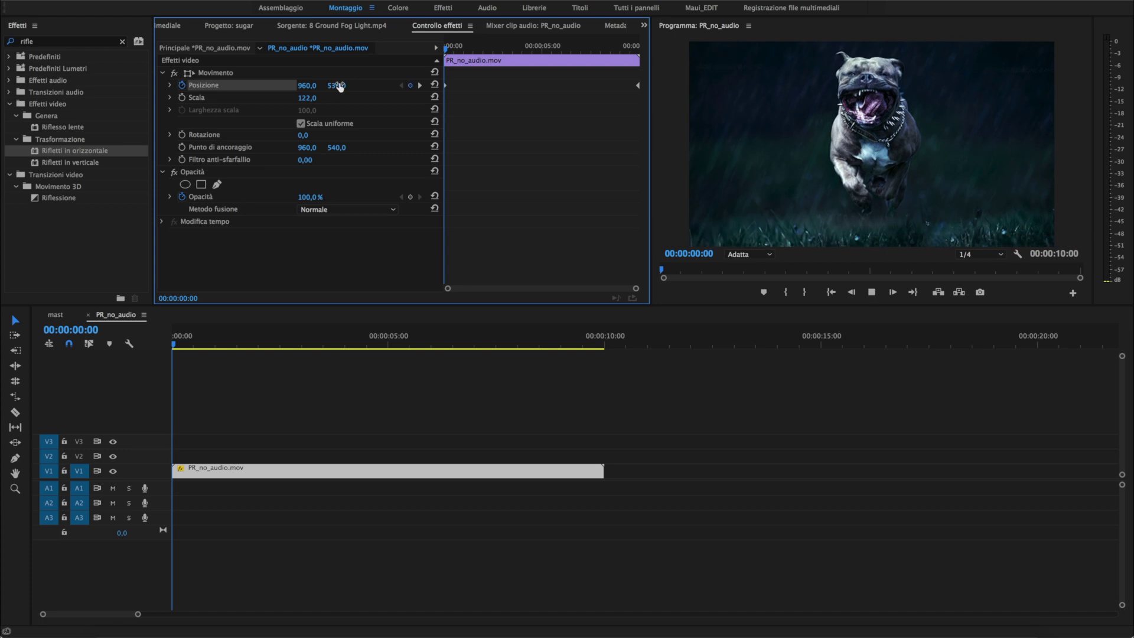
{"action": "left_click", "coordinate": [416, 342]}
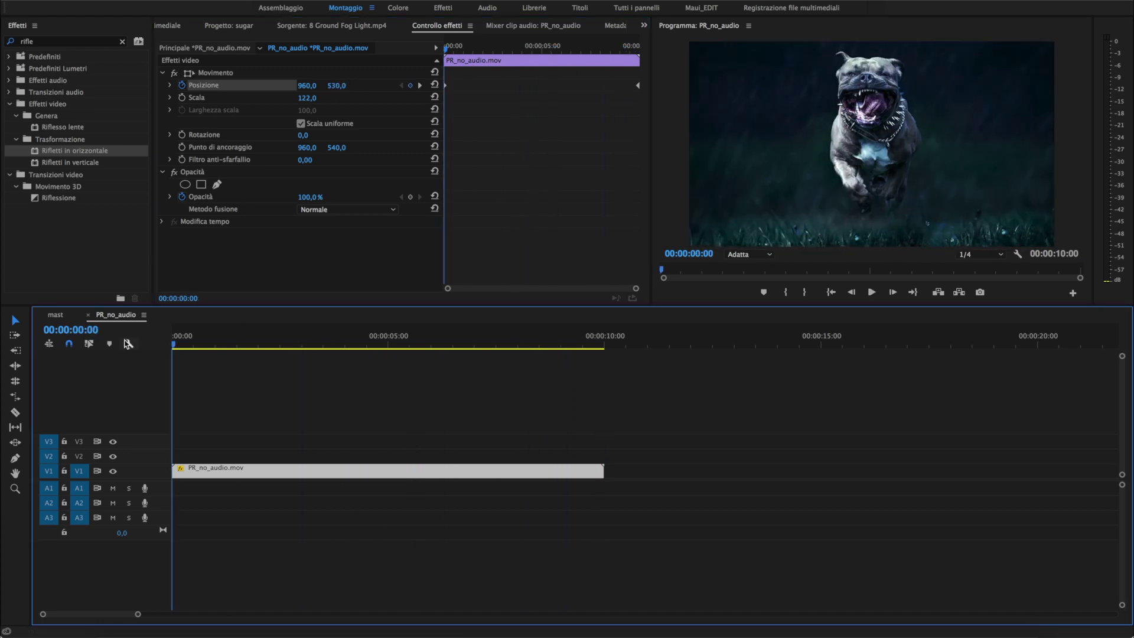
{"action": "left_click_drag", "start_coordinate": [304, 136], "coordinate": [307, 136]}
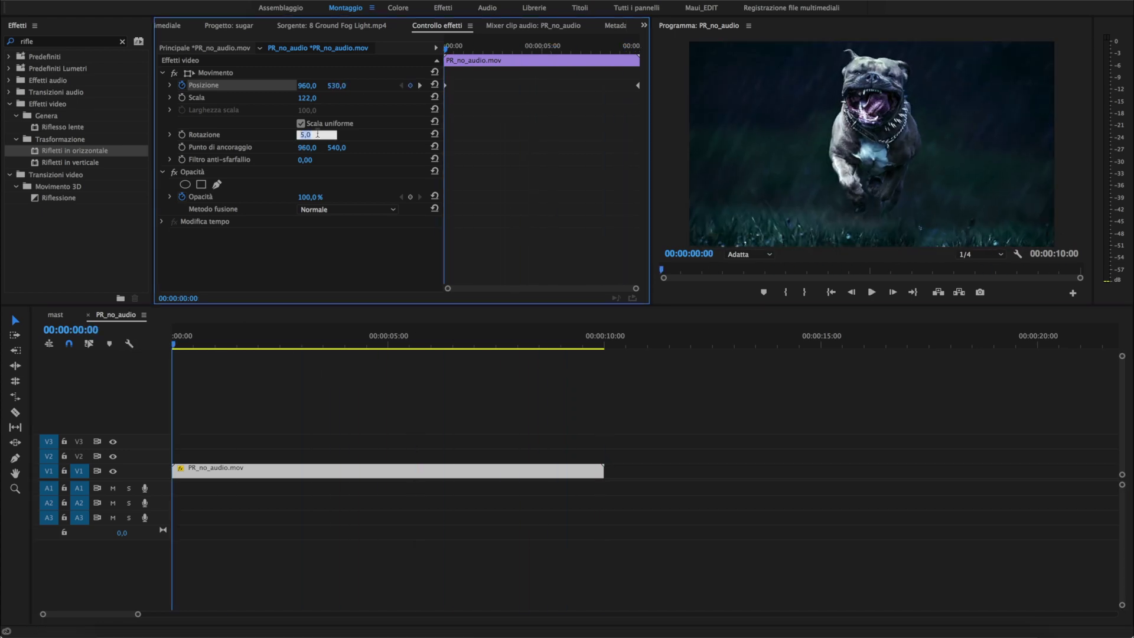
{"action": "key", "text": "Return"}
{"action": "key", "text": "space"}
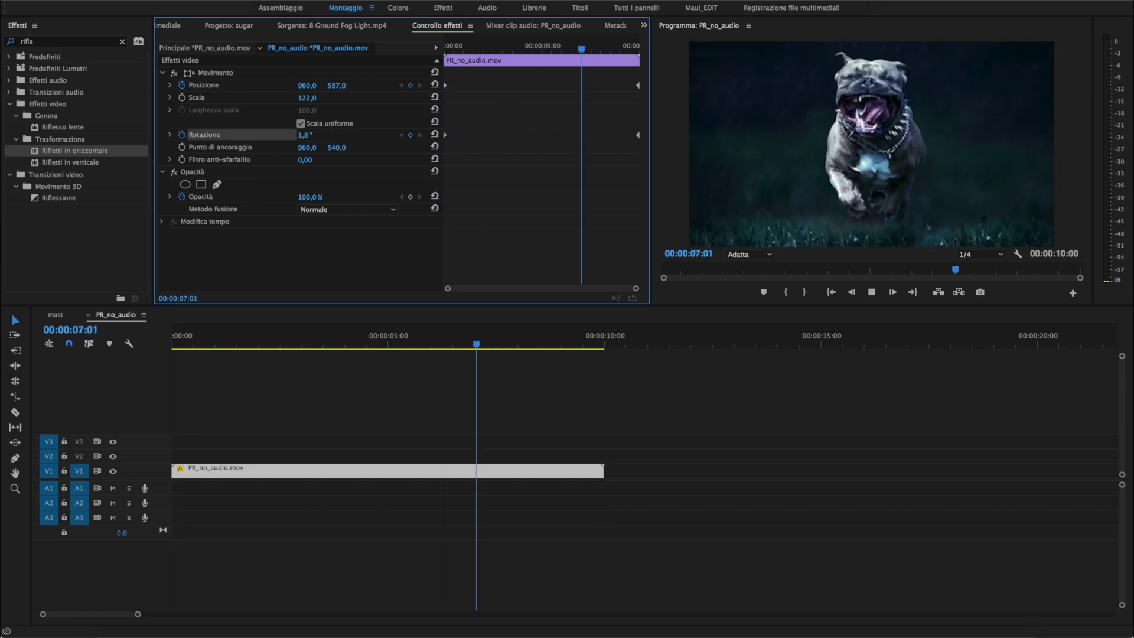
{"action": "left_click_drag", "start_coordinate": [608, 246], "coordinate": [177, 499]}
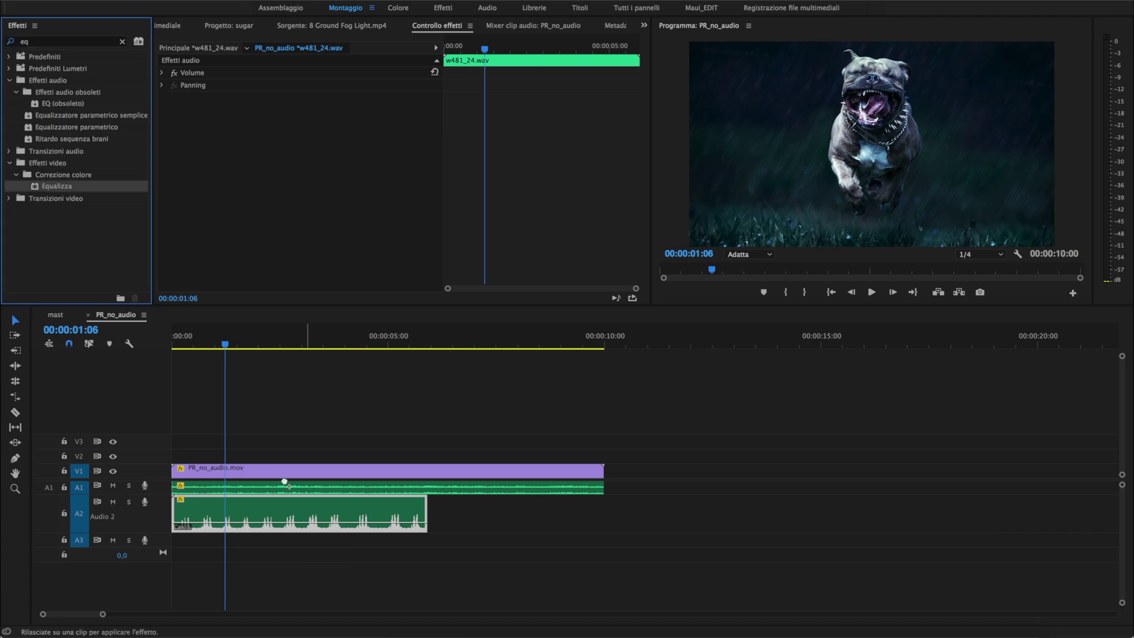
Apply Equalizzatore parametrico to the w481_24.wav clip on A2.
{"action": "left_click_drag", "start_coordinate": [87, 128], "coordinate": [241, 508]}
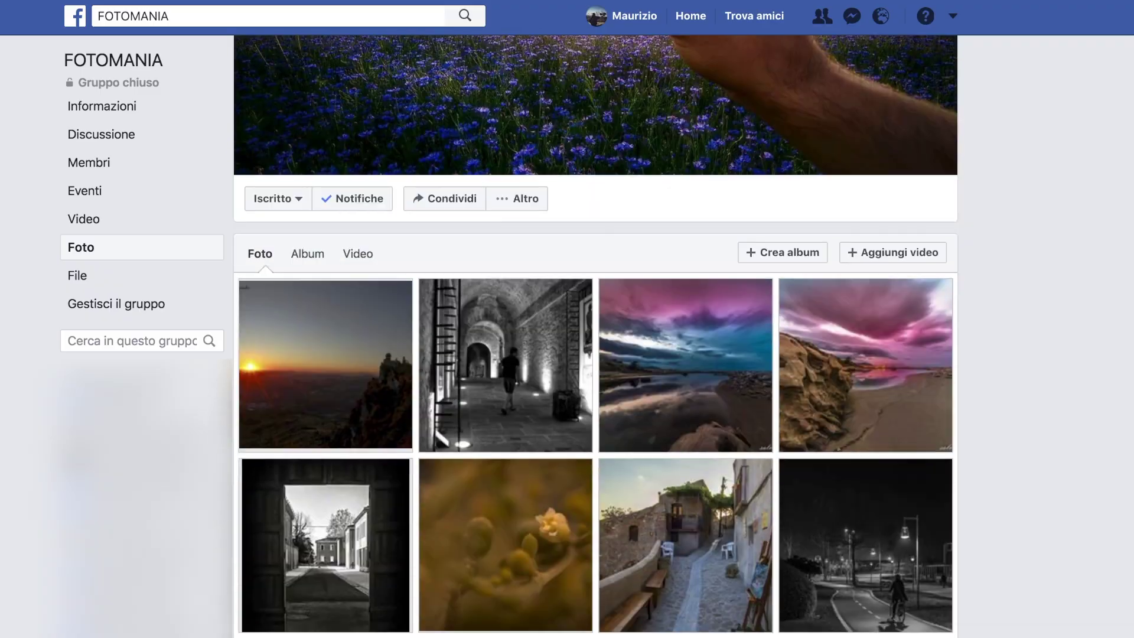
{"action": "scroll", "coordinate": [596, 354], "scroll_direction": "down", "scroll_amount": 10}
{"action": "scroll", "coordinate": [596, 337], "scroll_direction": "down", "scroll_amount": 5}
{"action": "scroll", "coordinate": [595, 337], "scroll_direction": "down", "scroll_amount": 8}
{"action": "scroll", "coordinate": [596, 337], "scroll_direction": "down", "scroll_amount": 8}
{"action": "scroll", "coordinate": [595, 337], "scroll_direction": "down", "scroll_amount": 4}
{"action": "scroll", "coordinate": [596, 337], "scroll_direction": "down", "scroll_amount": 7}
{"action": "scroll", "coordinate": [595, 336], "scroll_direction": "down", "scroll_amount": 8}
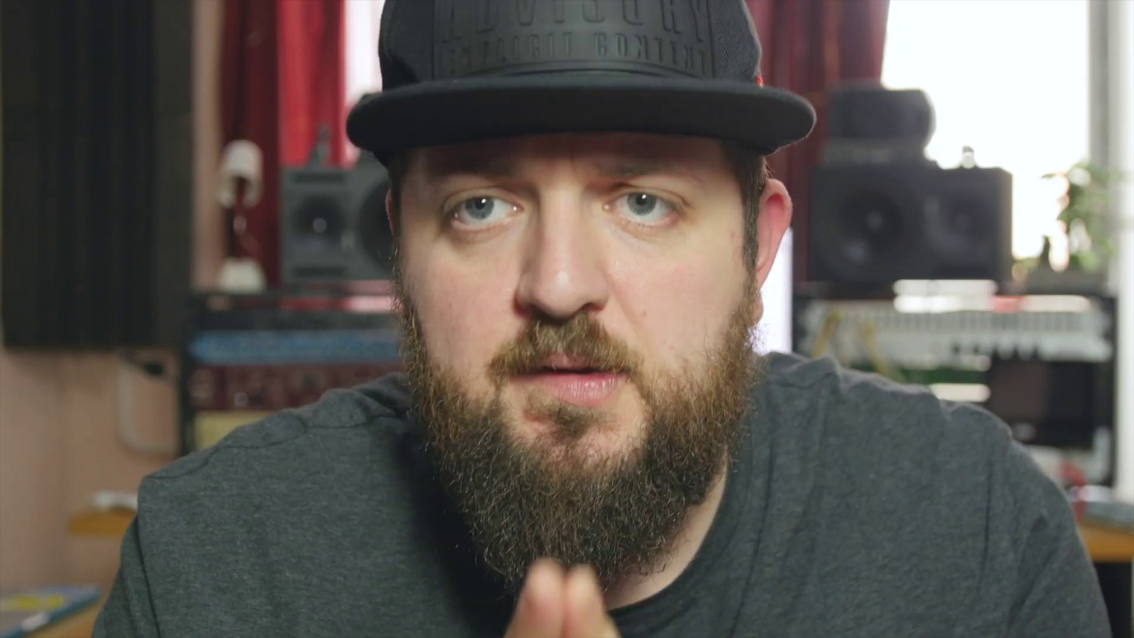